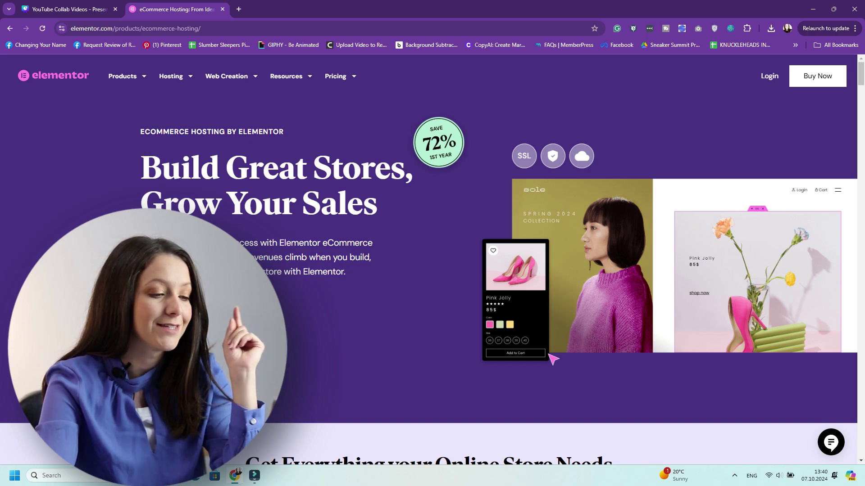
scroll(429, 247, "down", 3)
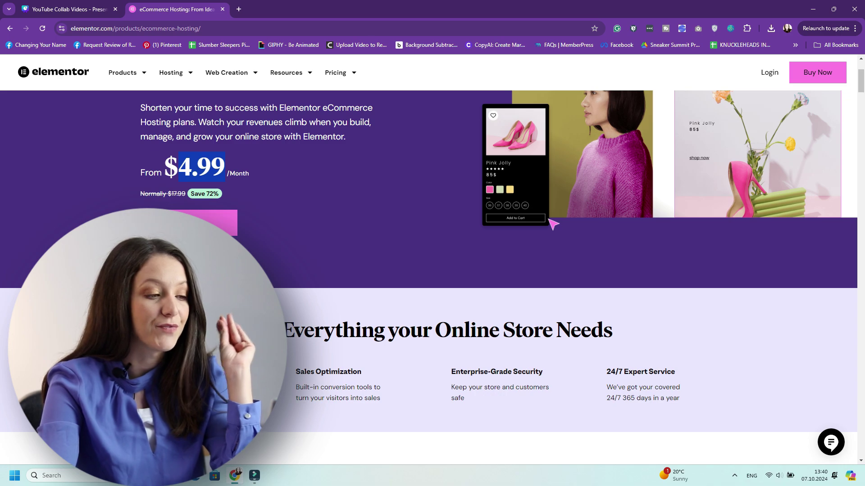
scroll(429, 278, "down", 10)
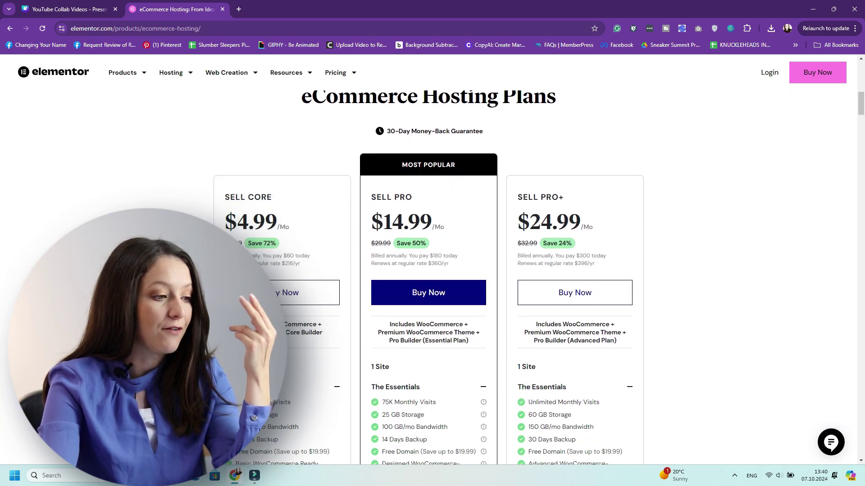
scroll(429, 277, "down", 2)
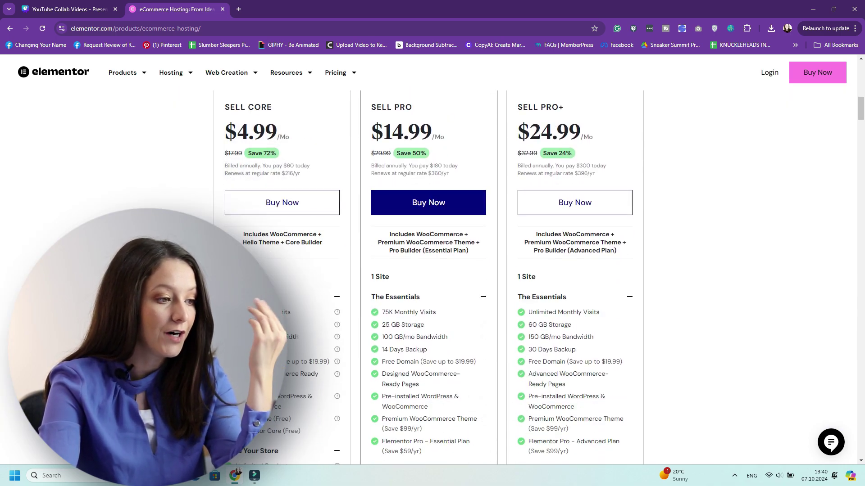
scroll(429, 278, "up", 1)
left_click_drag(284, 211, 308, 210)
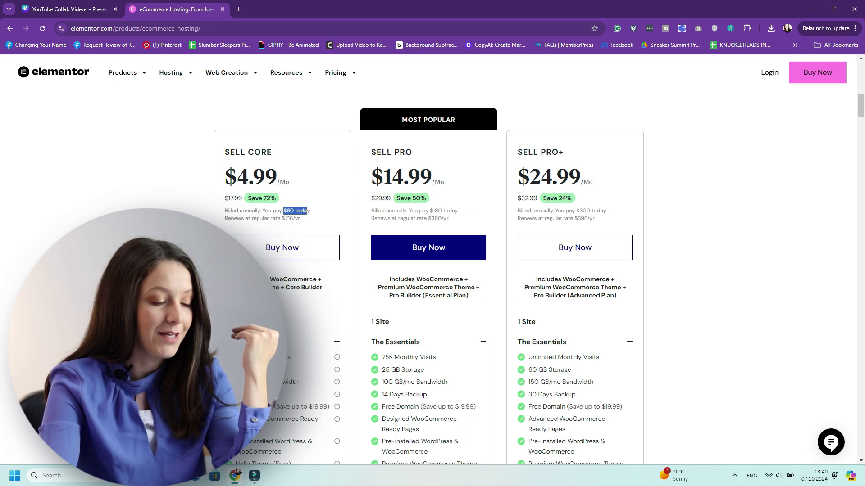
left_click(295, 211)
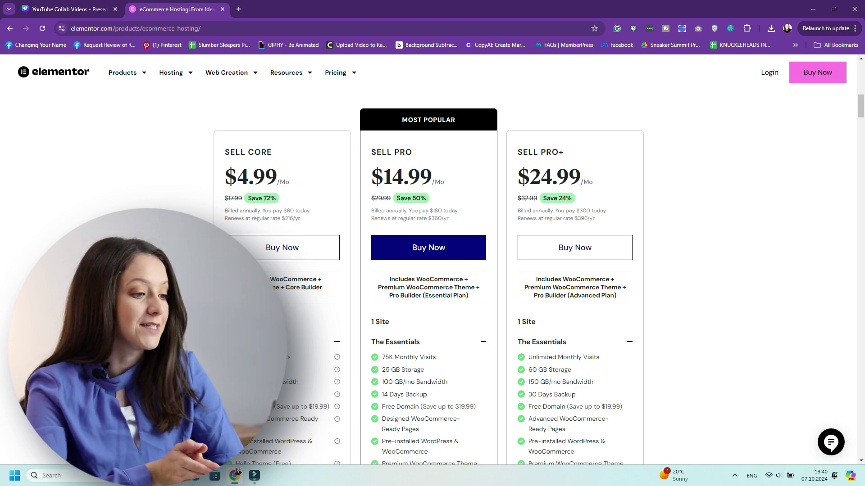
scroll(428, 277, "down", 2)
left_click_drag(242, 197, 281, 197)
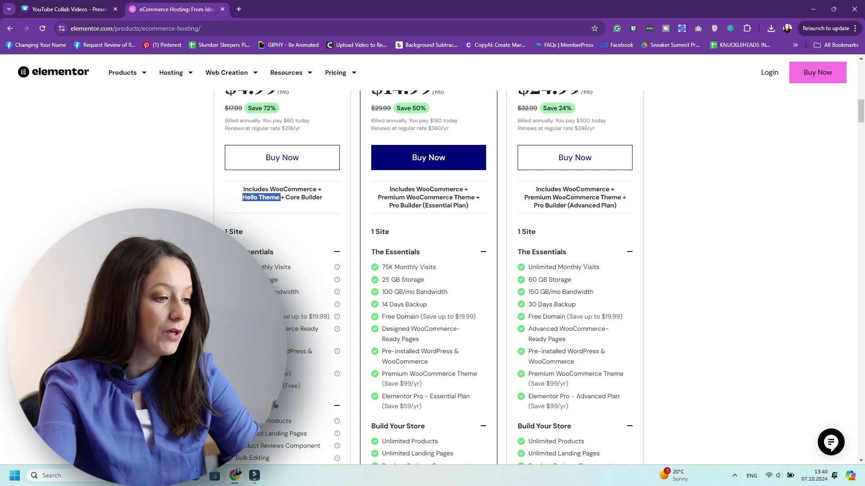
left_click(271, 197)
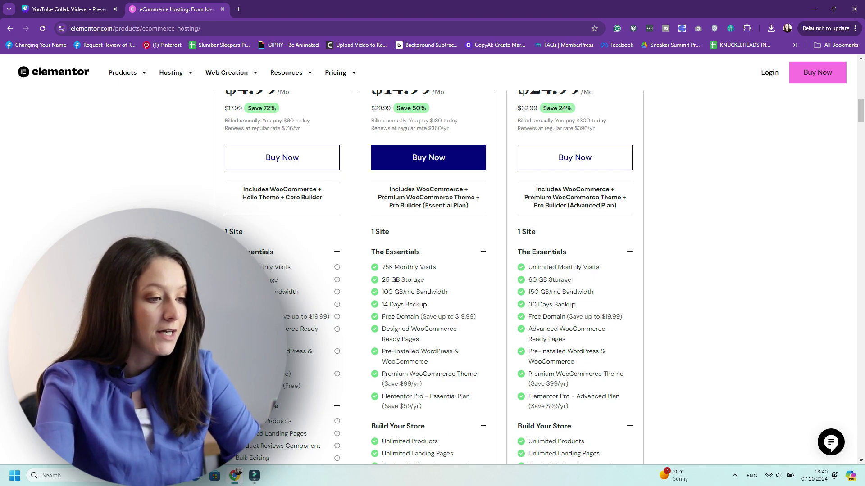
scroll(429, 277, "up", 1)
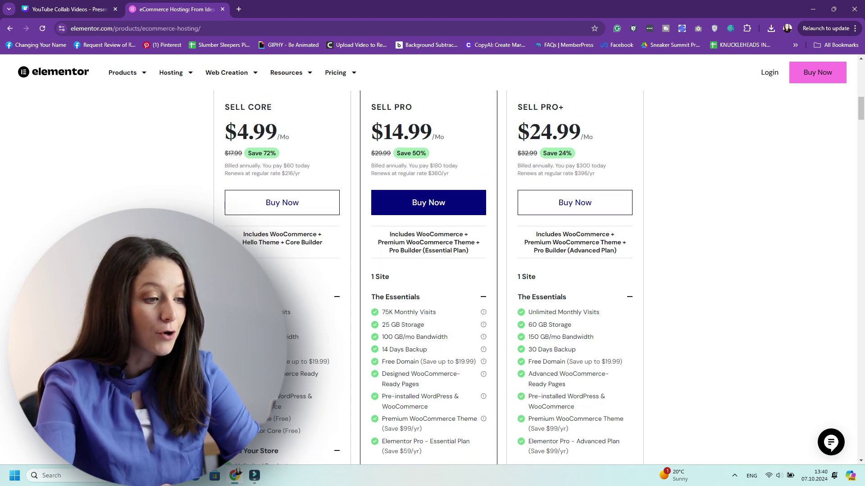
scroll(428, 277, "down", 1)
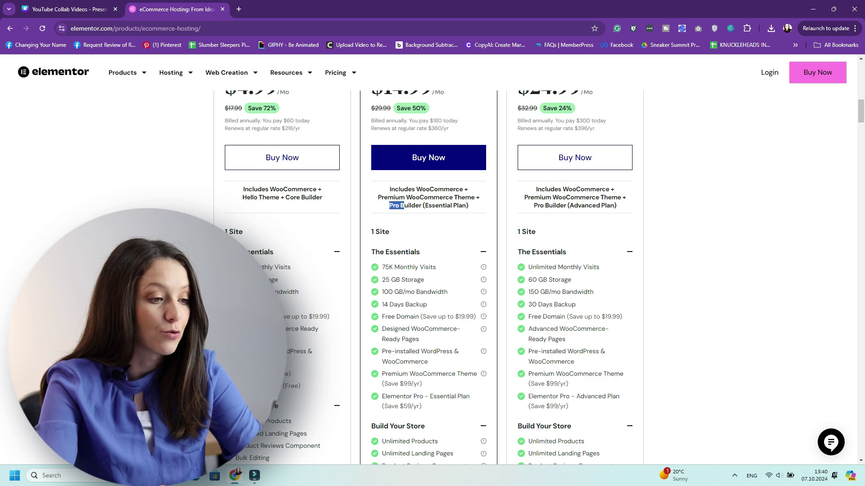
left_click(405, 206)
left_click_drag(378, 198, 476, 198)
left_click(433, 197)
left_click(475, 198)
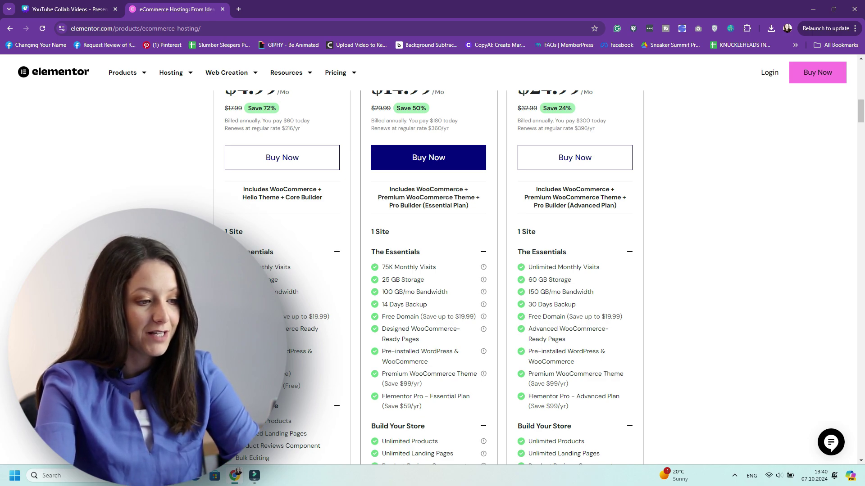
scroll(428, 278, "down", 2)
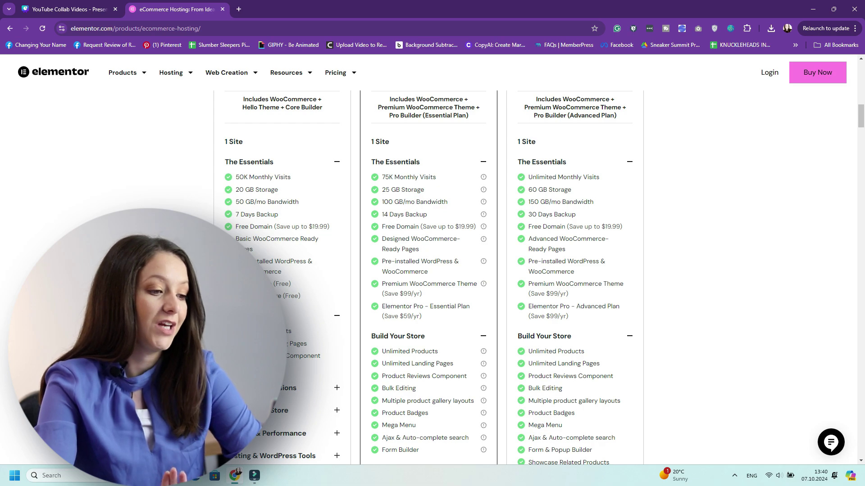
scroll(428, 278, "up", 3)
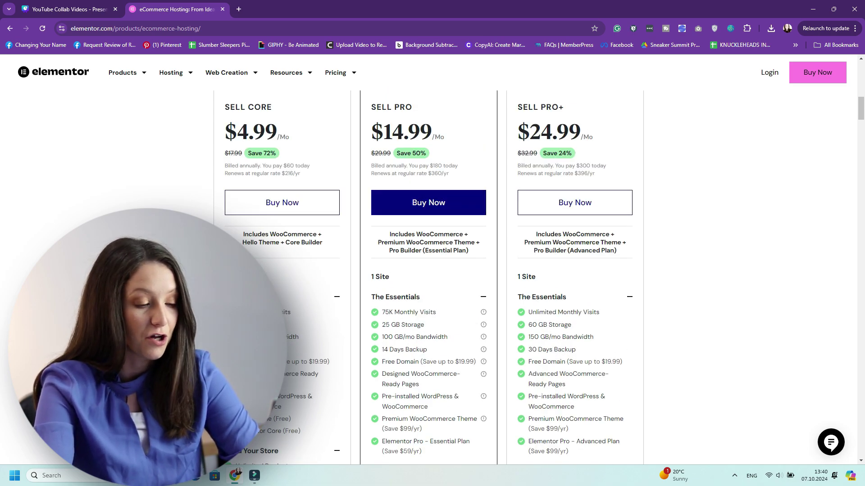
scroll(429, 202, "down", 5)
left_click_drag(391, 217, 455, 217)
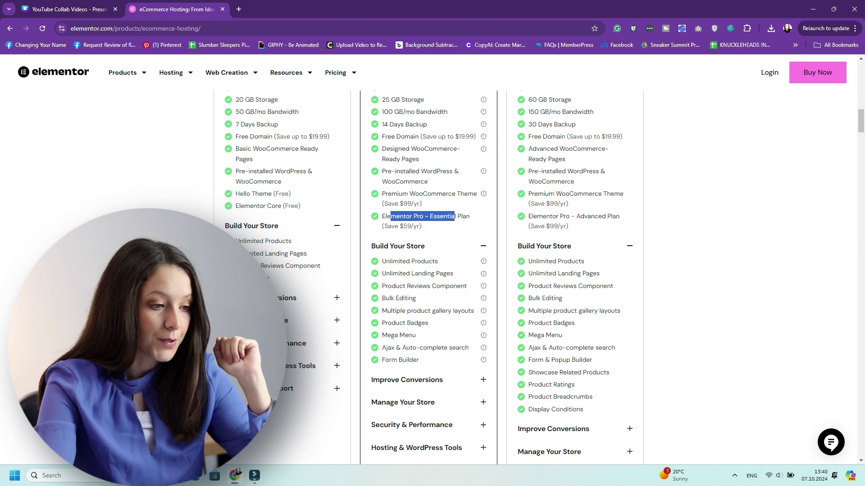
scroll(429, 279, "down", 1)
left_click_drag(382, 217, 443, 228)
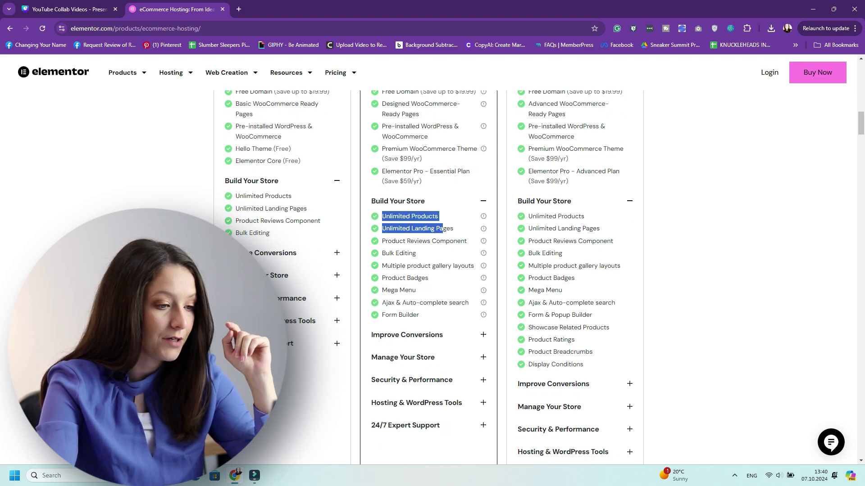
left_click(443, 228)
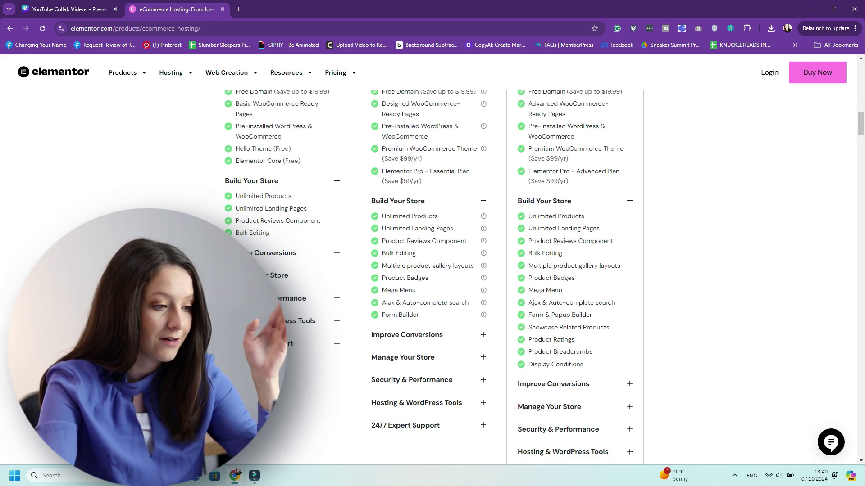
scroll(428, 270, "down", 3)
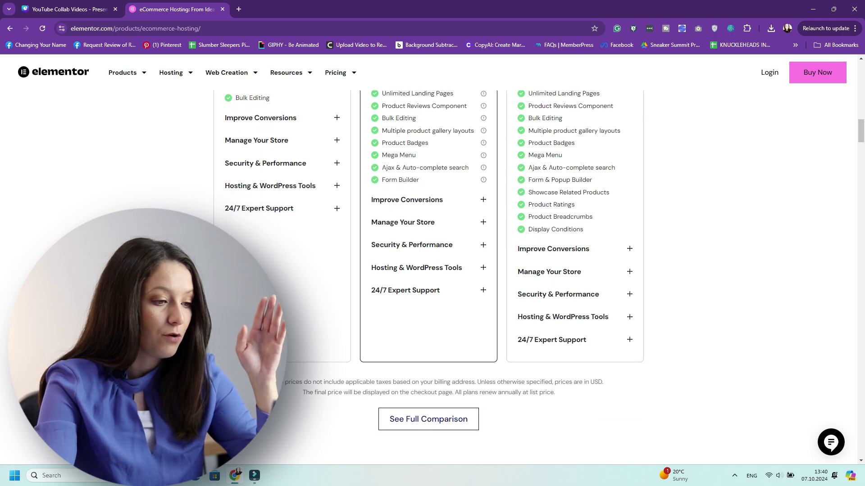
scroll(427, 271, "up", 3)
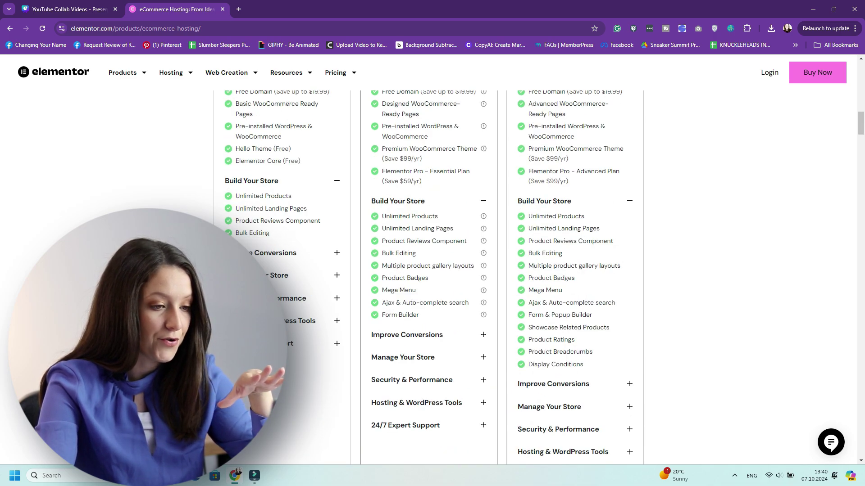
scroll(428, 270, "up", 8)
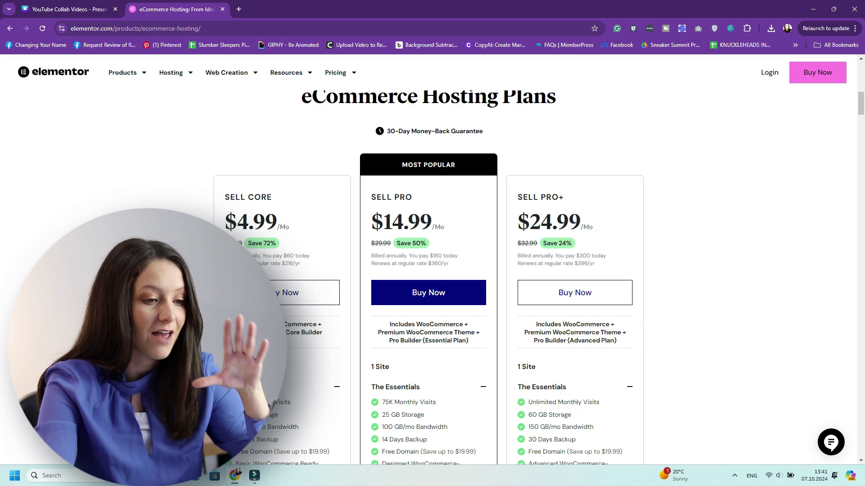
scroll(428, 271, "down", 4)
scroll(428, 271, "up", 5)
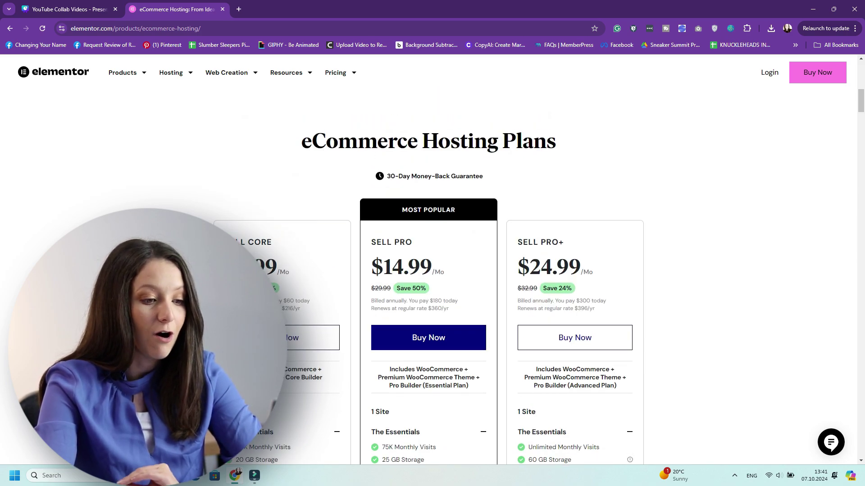
scroll(428, 270, "down", 10)
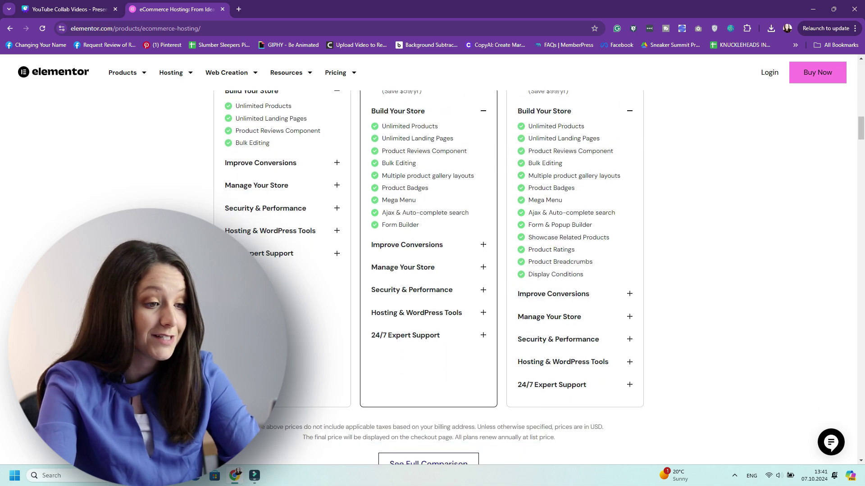
left_click_drag(529, 212, 584, 274)
left_click(584, 275)
left_click_drag(529, 237, 586, 237)
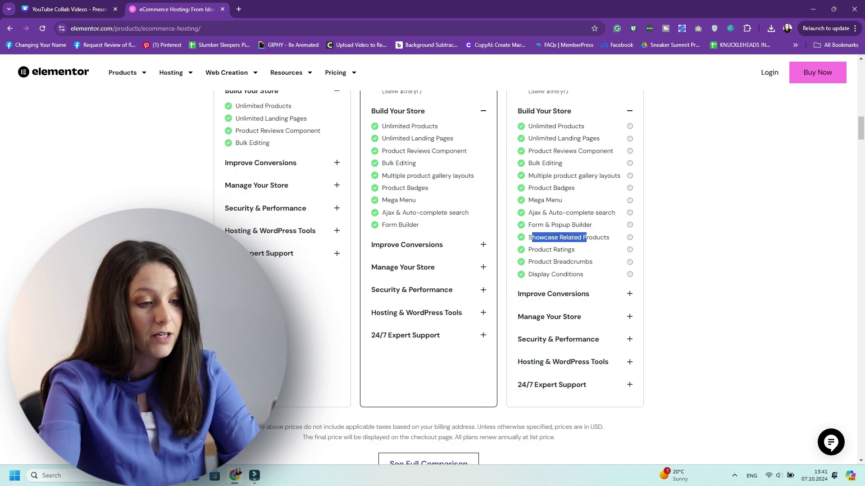
left_click(586, 237)
left_click_drag(528, 261, 589, 262)
left_click(589, 262)
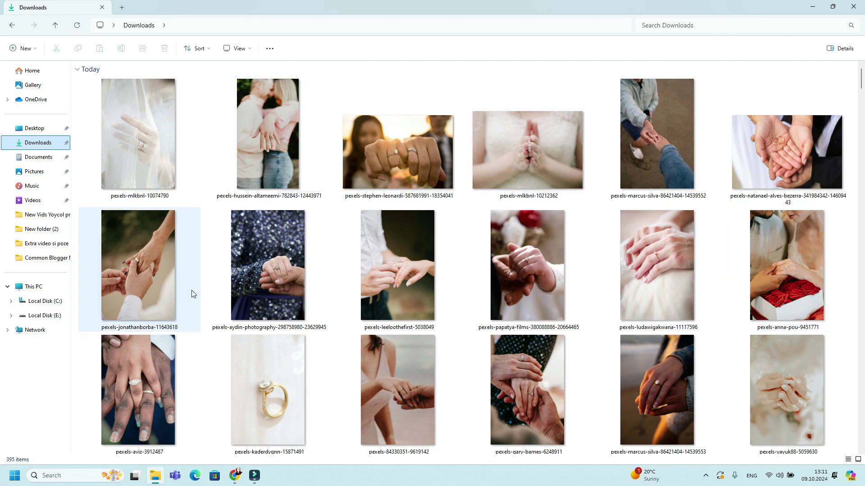
Browse the downloaded ring photos in Downloads, then bring Canva's home page to the front in Chrome
mouse_move(845, 262)
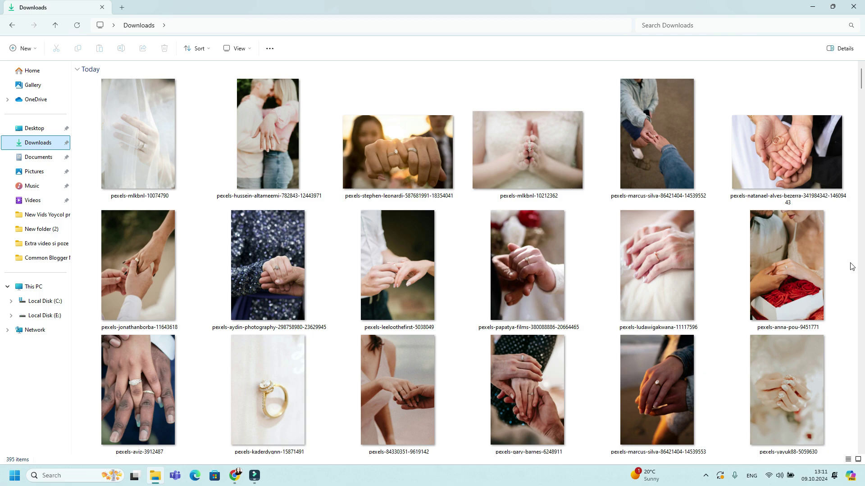
scroll(851, 266, "down", 10)
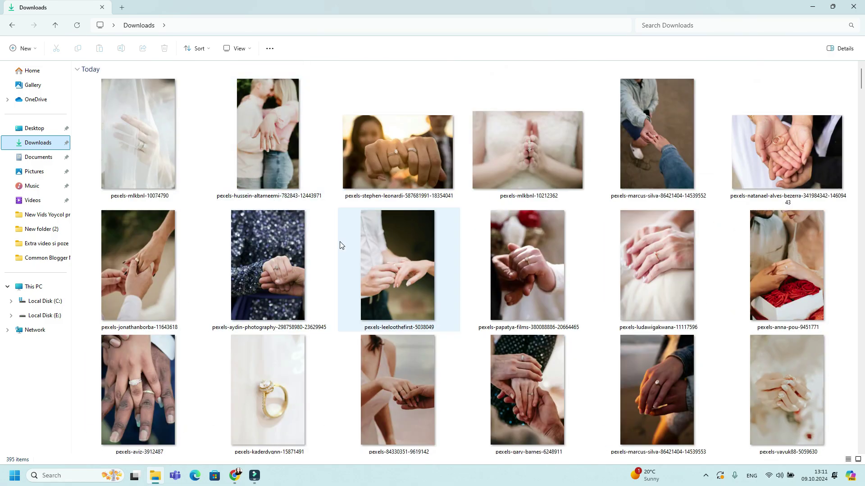
left_click(234, 476)
Start a new logo design from the Black And White Minimalist Typography template
left_click(69, 95)
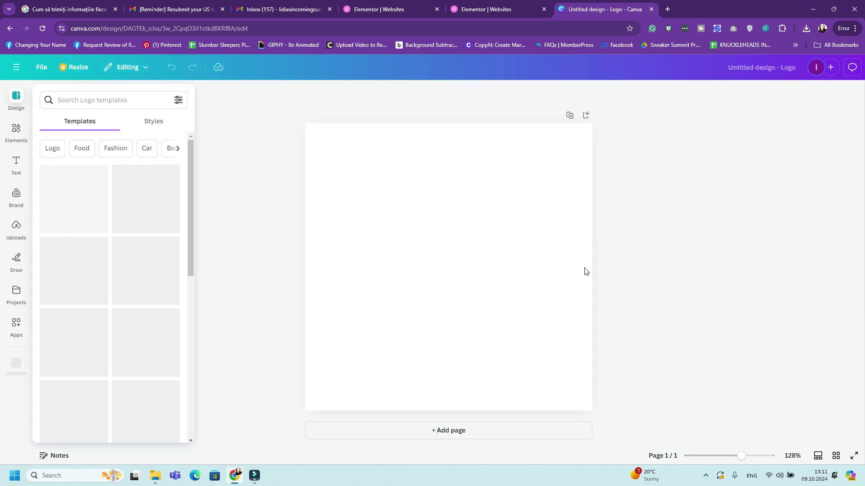
left_click(152, 304)
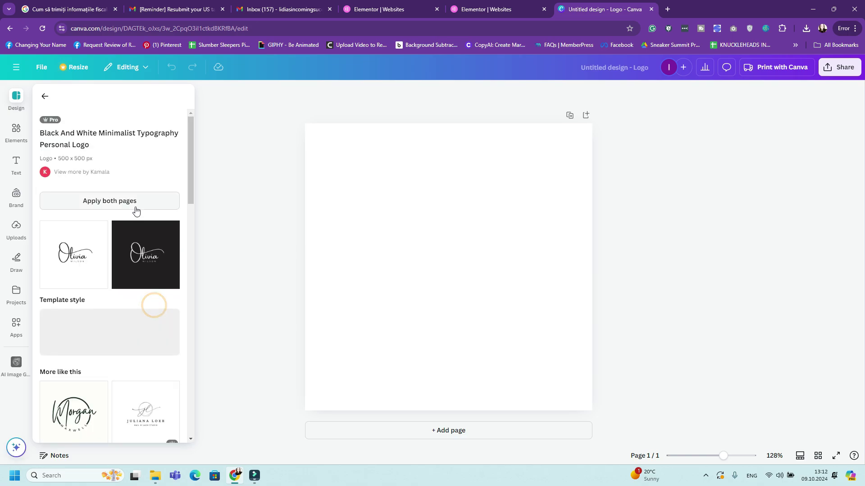
left_click(652, 278)
left_click(596, 308)
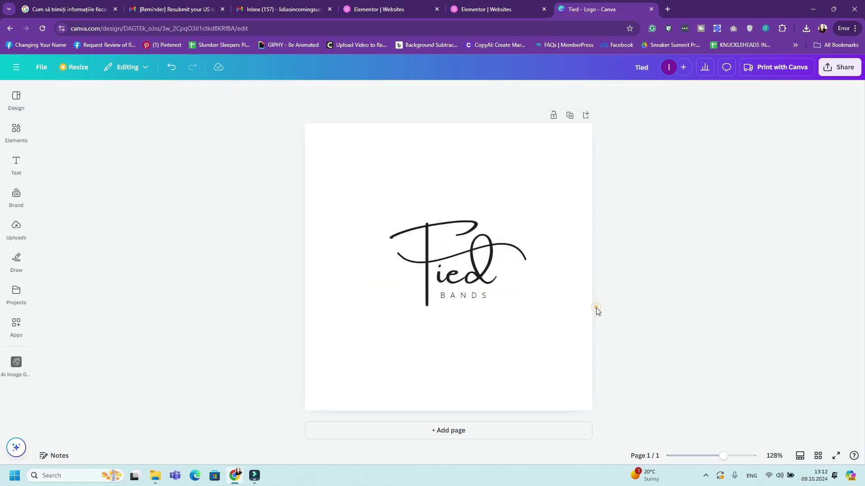
left_click_drag(508, 251, 499, 234)
left_click(625, 329)
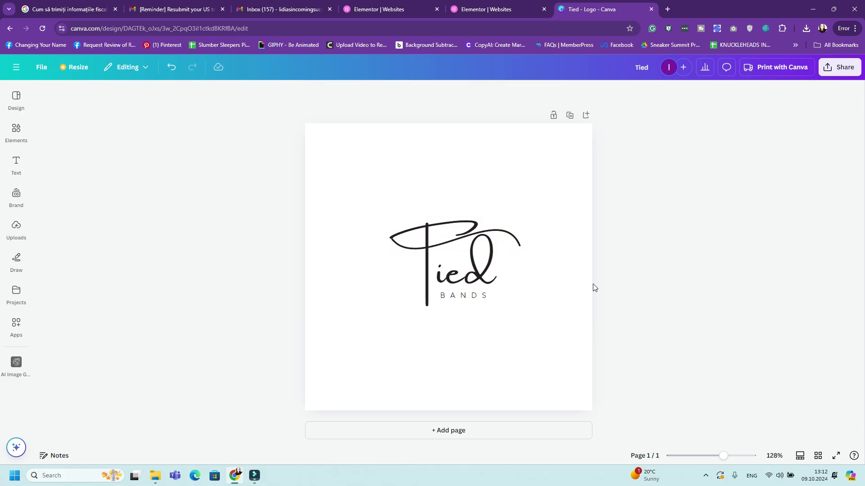
key("ctrl+z")
Search graphics for 'infin' and place an infinity symbol right after 'Tie'
left_click(17, 131)
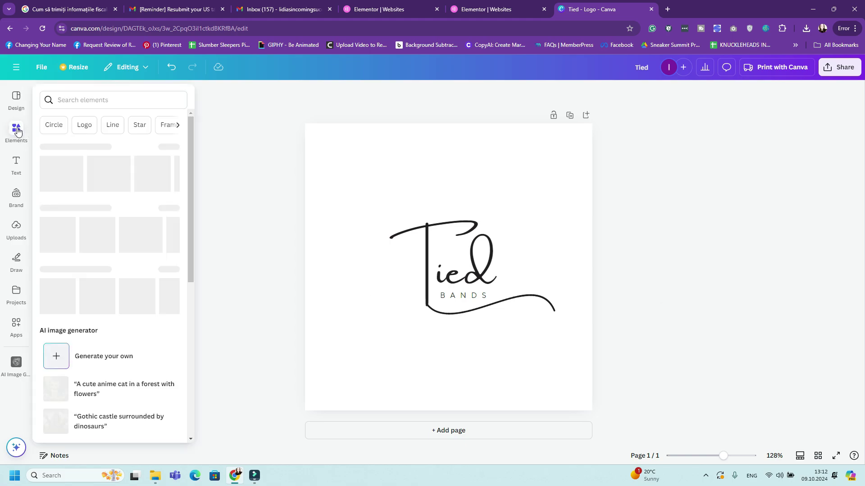
left_click(92, 98)
type("infinity symbol")
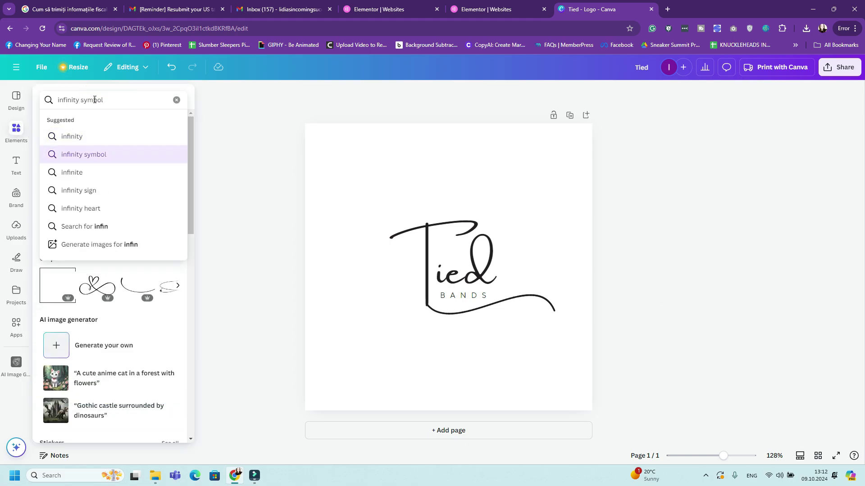
left_click(81, 154)
left_click(58, 195)
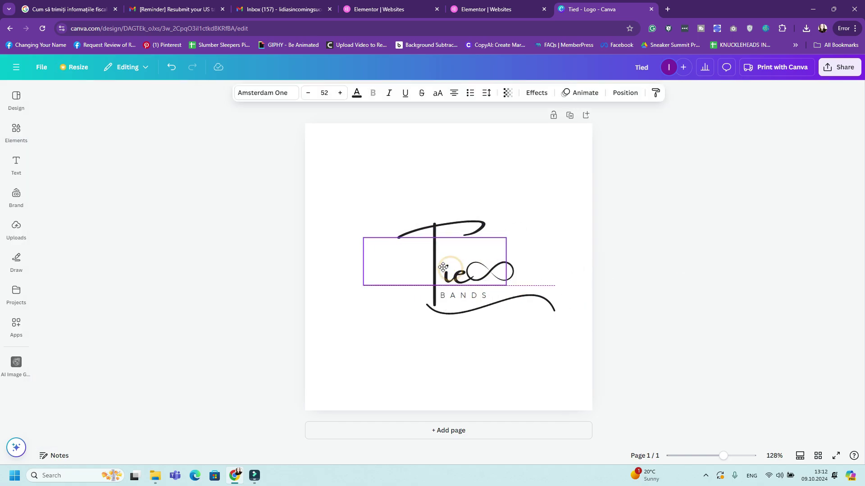
left_click_drag(482, 266, 488, 264)
left_click(540, 309)
Remove the bottom swash, select and group the logo pieces, and add a new page
key("ctrl+z")
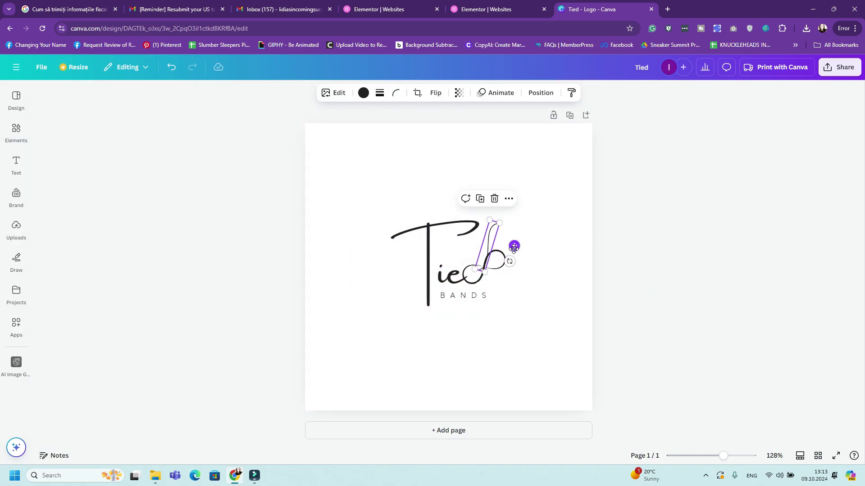
key("ctrl+z")
key("ctrl+a")
left_click(424, 201)
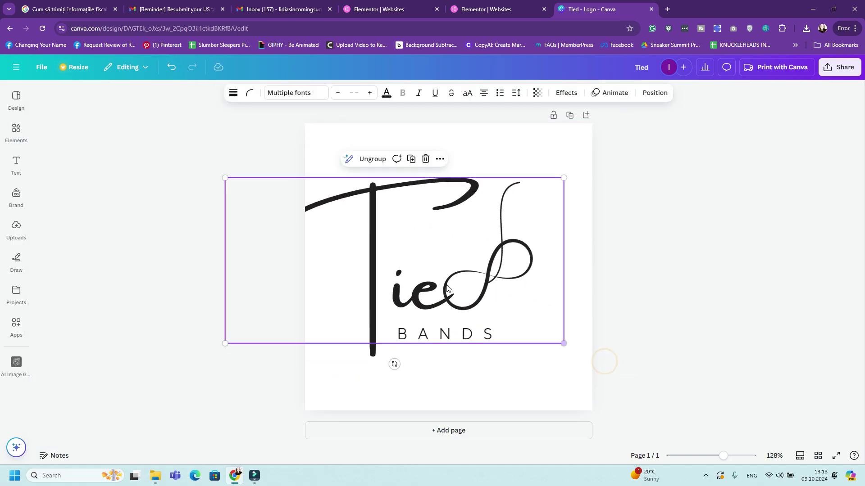
Upload the ring photos from the computer into Canva
left_click(586, 116)
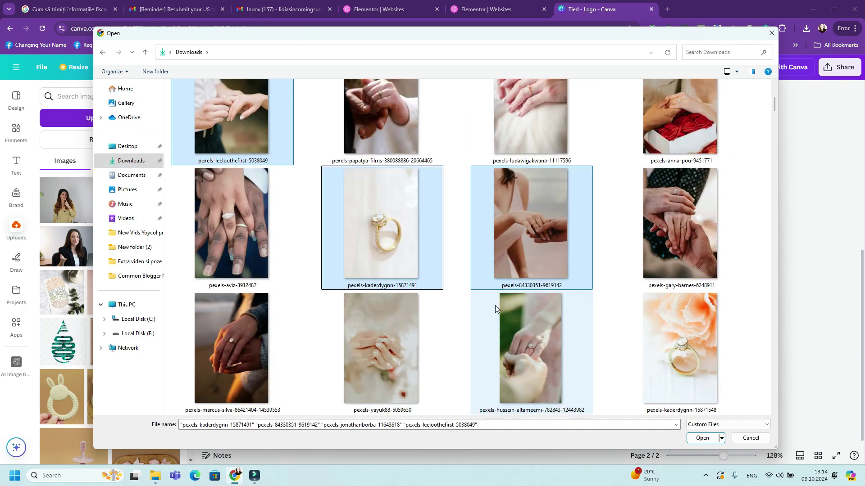
scroll(495, 308, "down", 5)
left_click(494, 253, "ctrl")
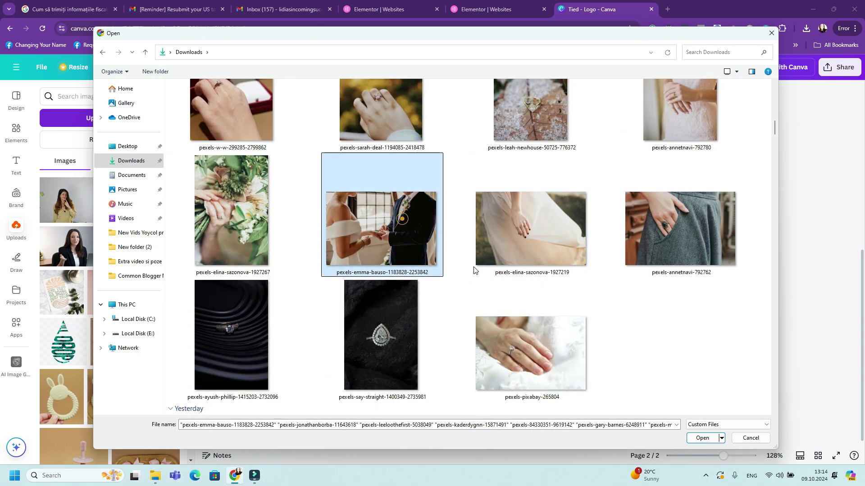
left_click(702, 438)
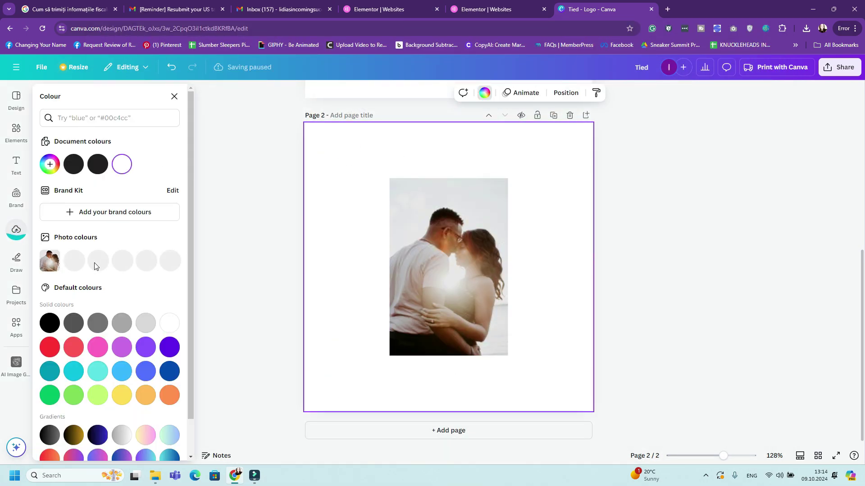
Make the page background tan brown, delete the photo, then switch to Elementor
left_click(122, 260)
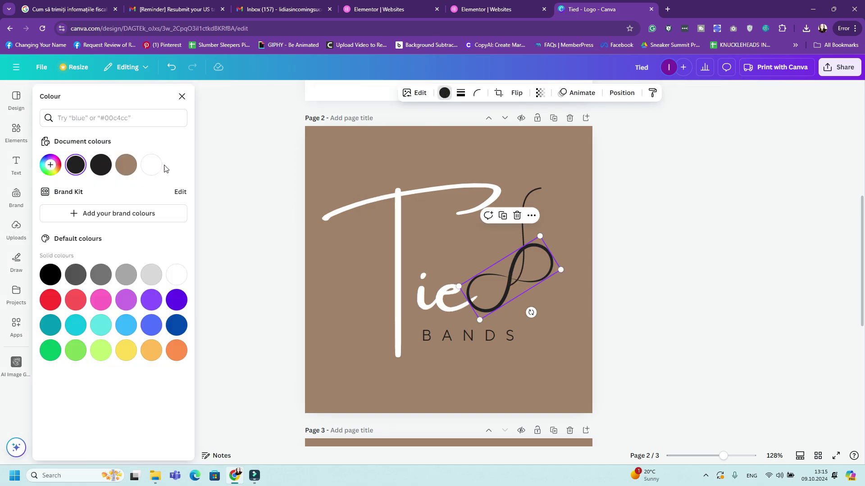
left_click(669, 332)
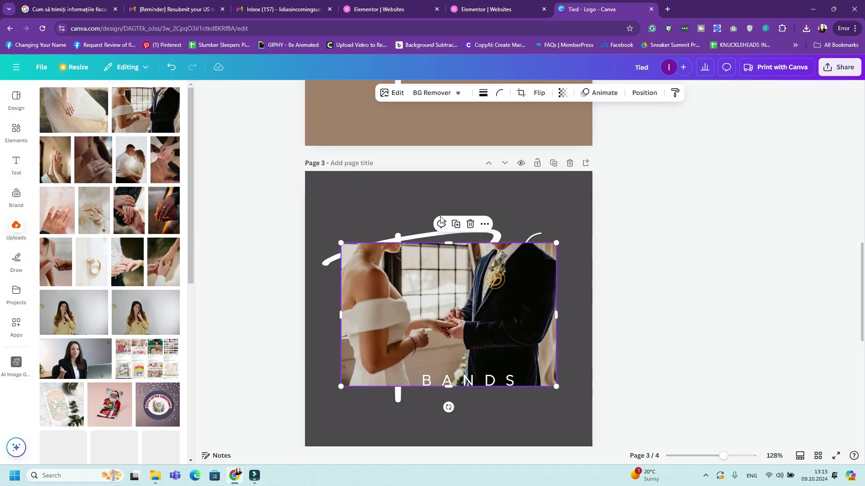
key("Delete")
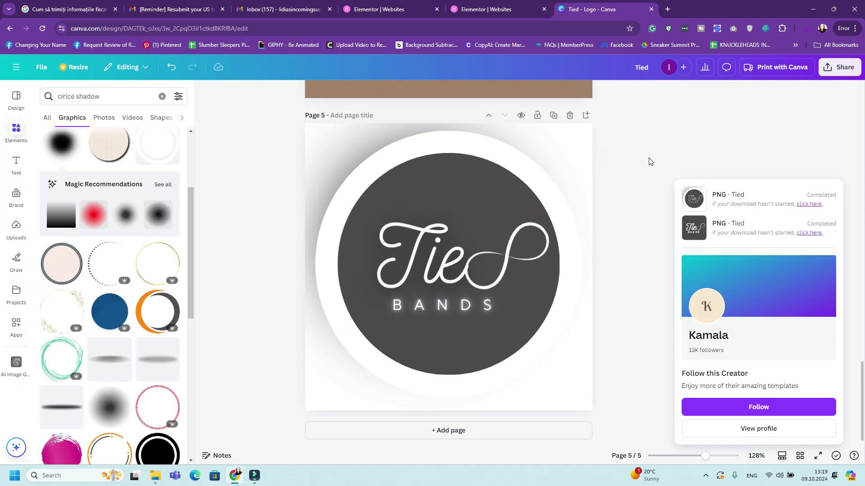
left_click(388, 9)
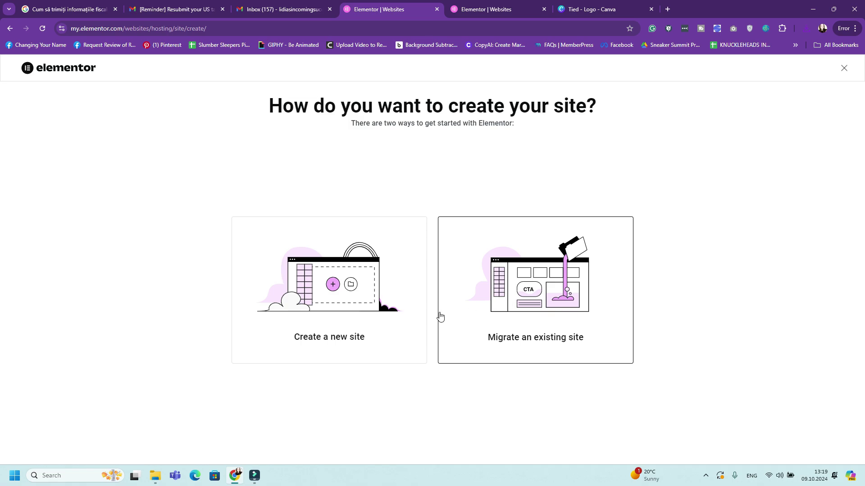
Create a new Elementor site, dismiss the new-look and collaboration pop-ups, and start domain connection
left_click(309, 291)
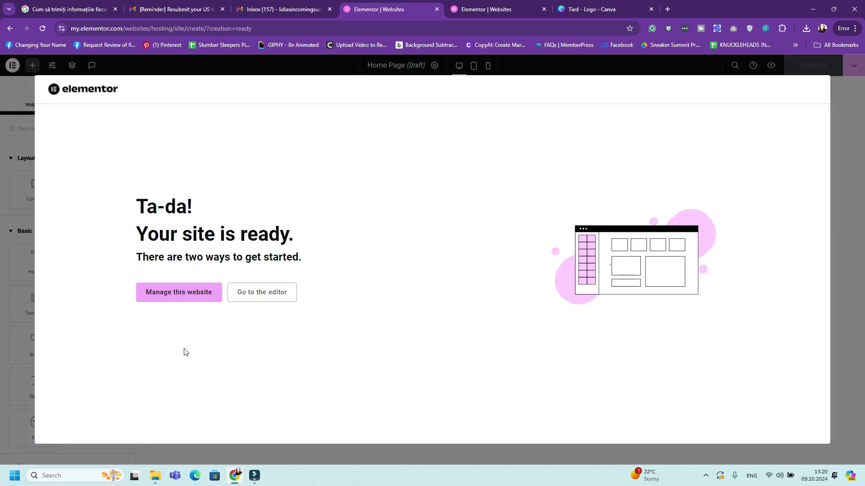
left_click(196, 295)
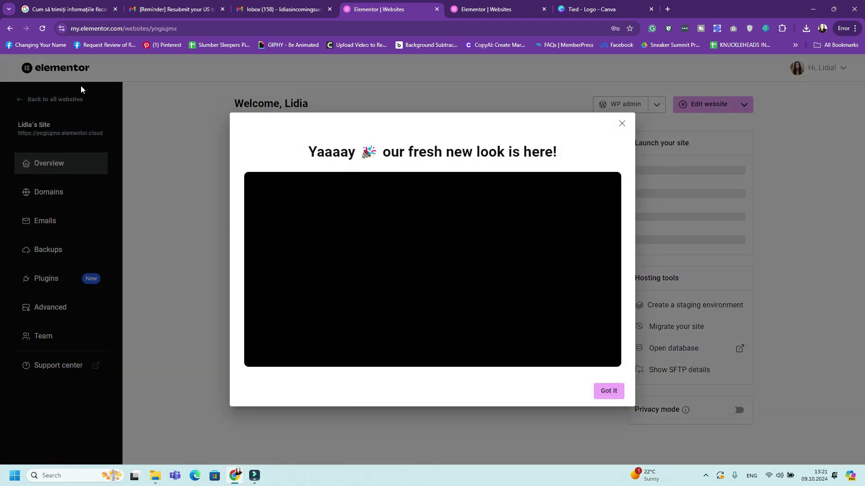
left_click(622, 123)
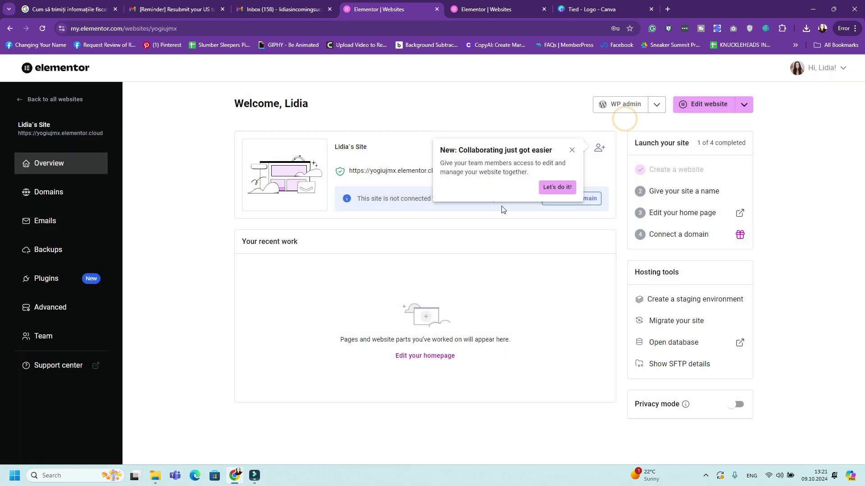
left_click(572, 151)
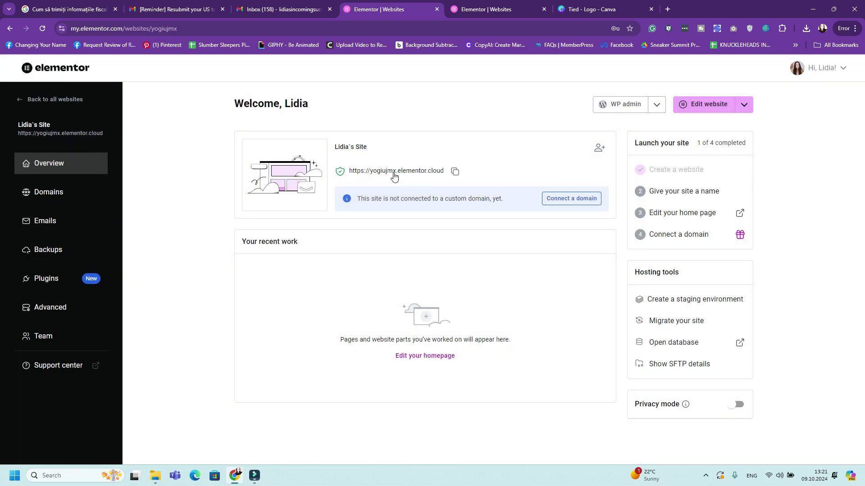
double_click(576, 205)
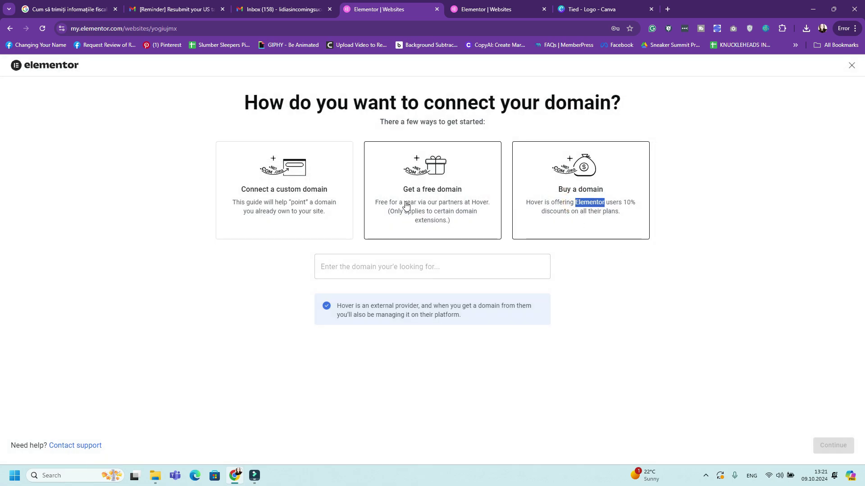
Claim the free domain tiedbands.com into Hover's cart at $0.00, then return to Elementor
left_click(425, 200)
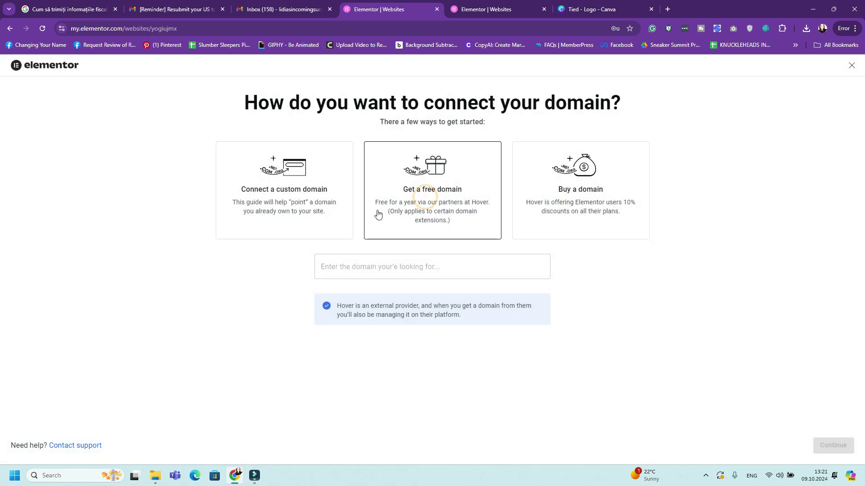
left_click(430, 264)
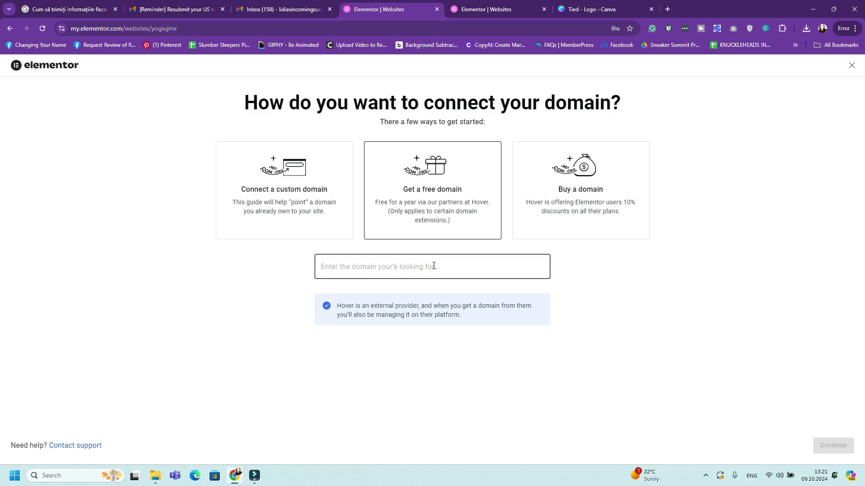
type("tied")
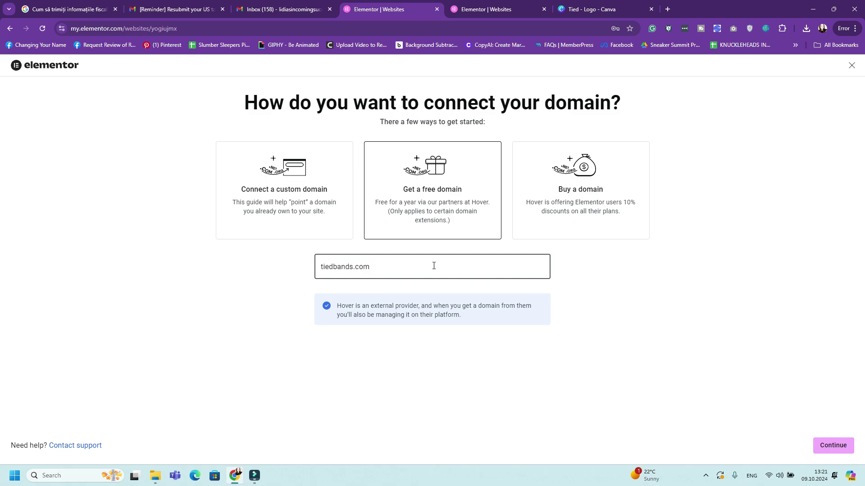
type("bands.com")
key("Return")
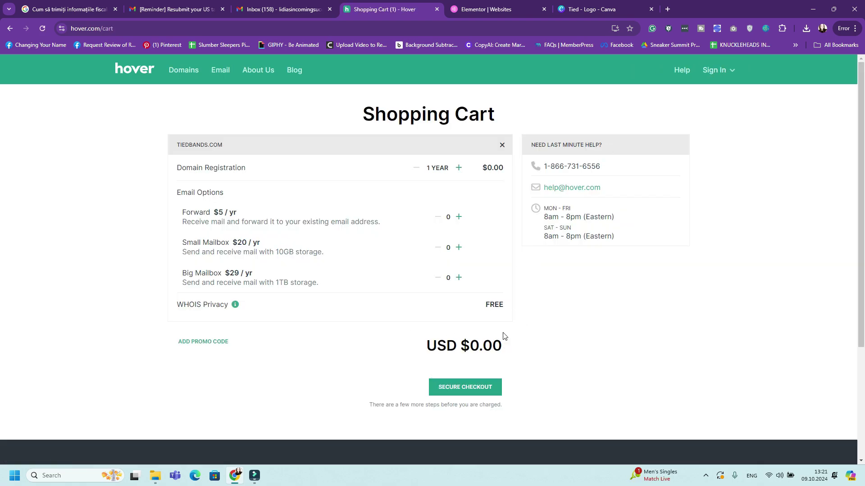
key("ctrl+Tab")
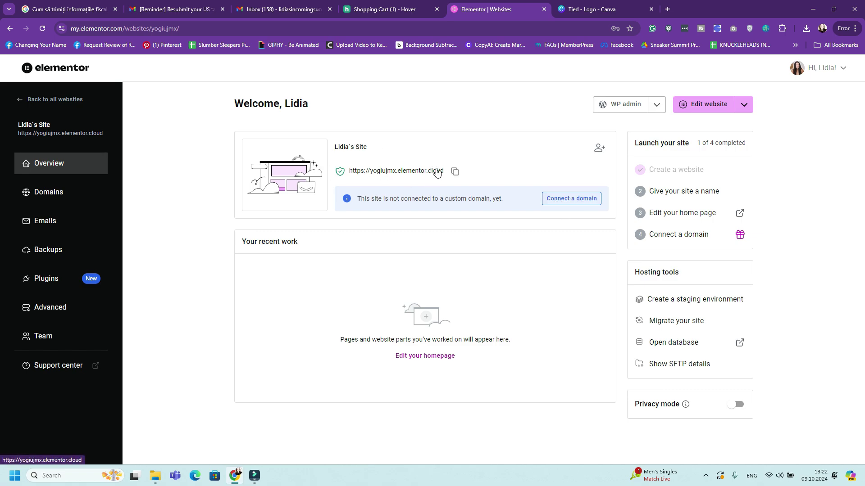
Go back to the websites list and open the site's WordPress dashboard
key("alt+Left")
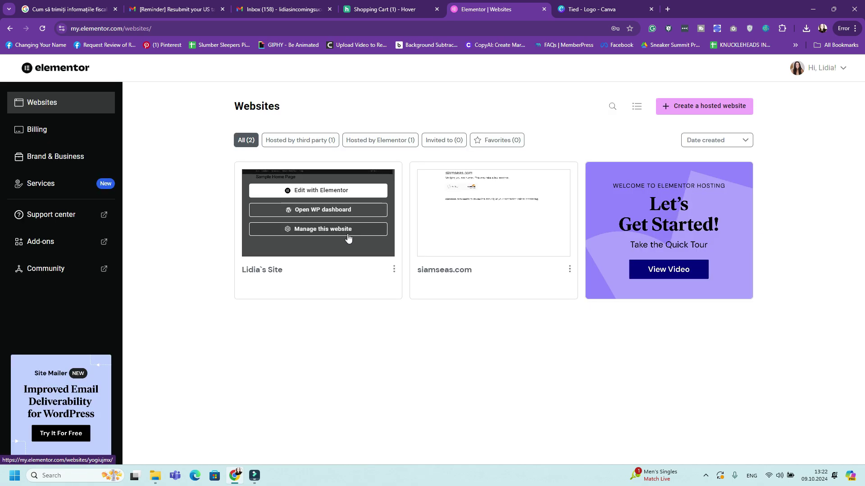
left_click(323, 213)
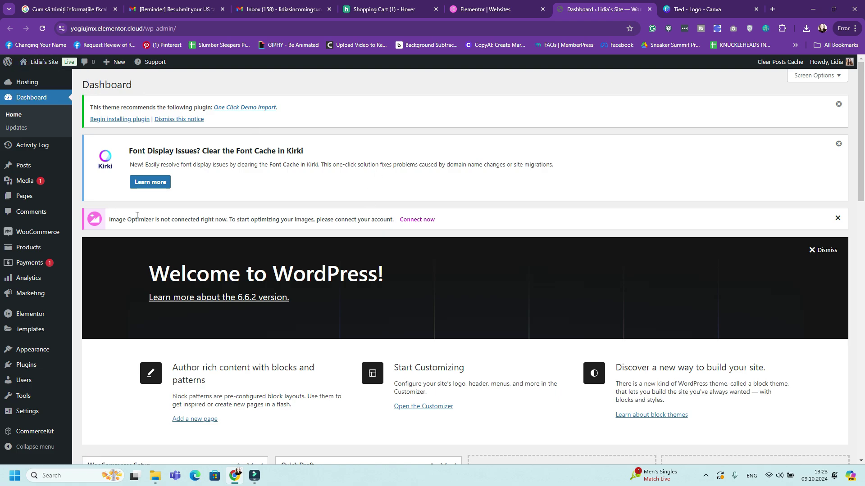
Install the recommended One Click Demo Import plugin from the Installed Plugins notice
mouse_move(43, 242)
scroll(42, 241, "down", 1)
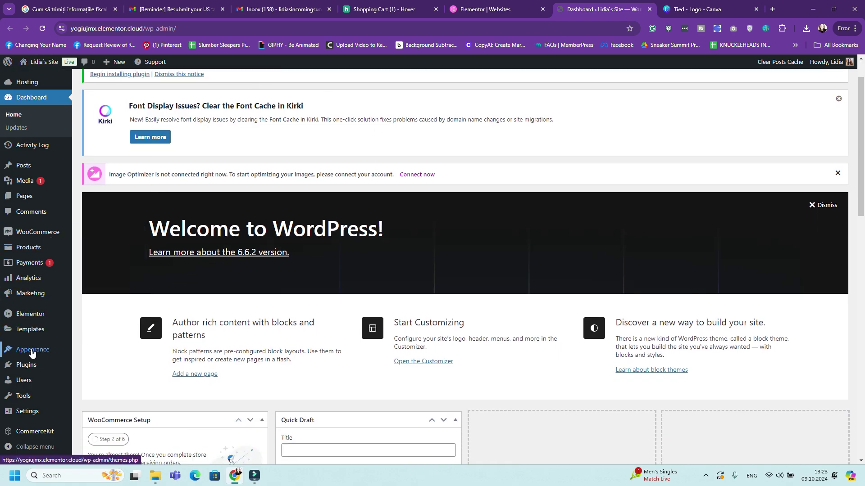
left_click(26, 365)
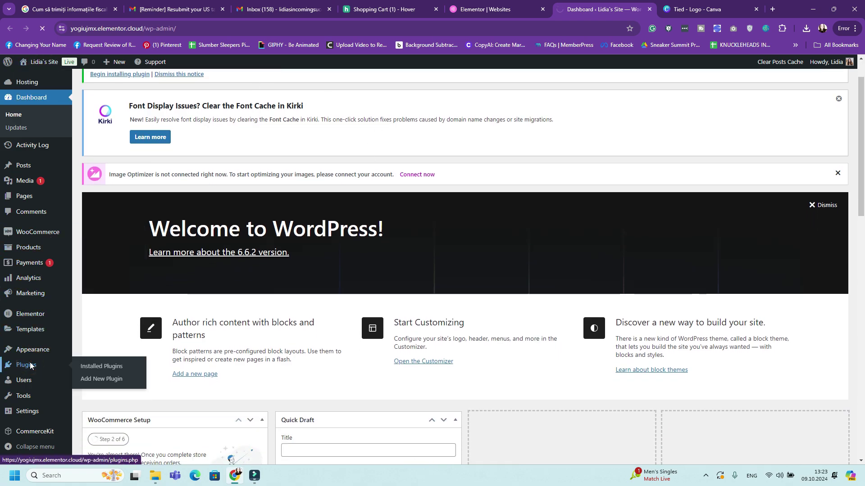
scroll(315, 270, "down", 3)
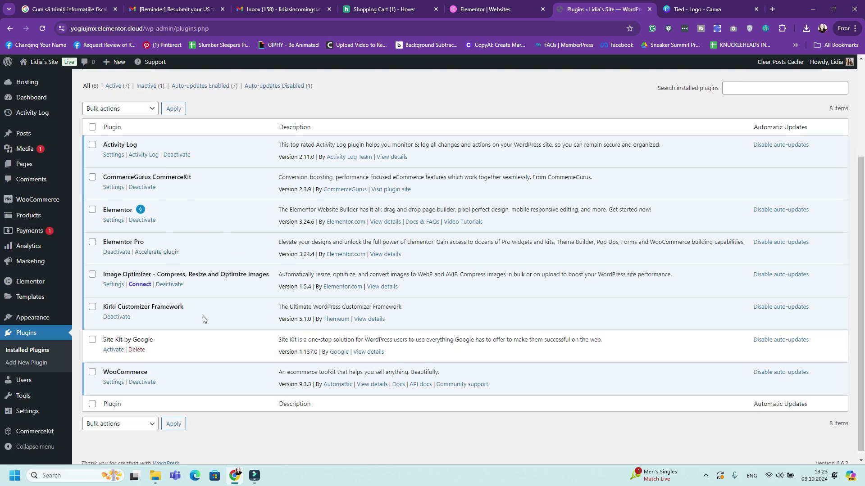
scroll(223, 368, "up", 3)
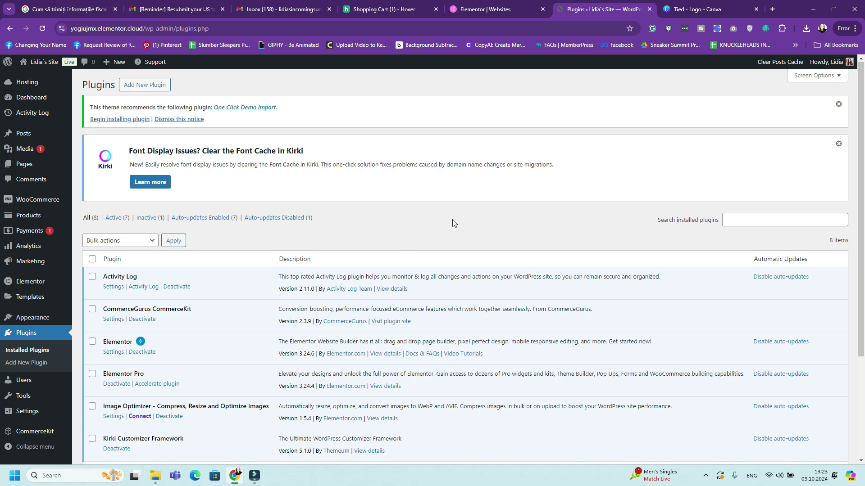
left_click(142, 120)
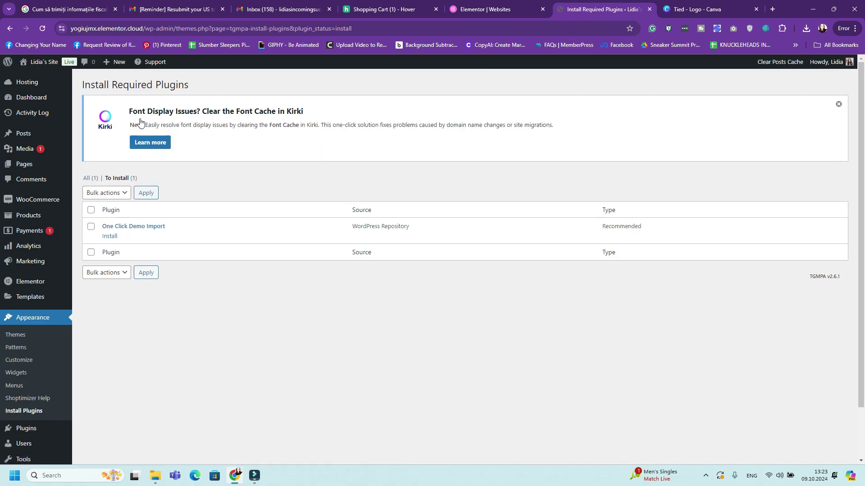
left_click(110, 237)
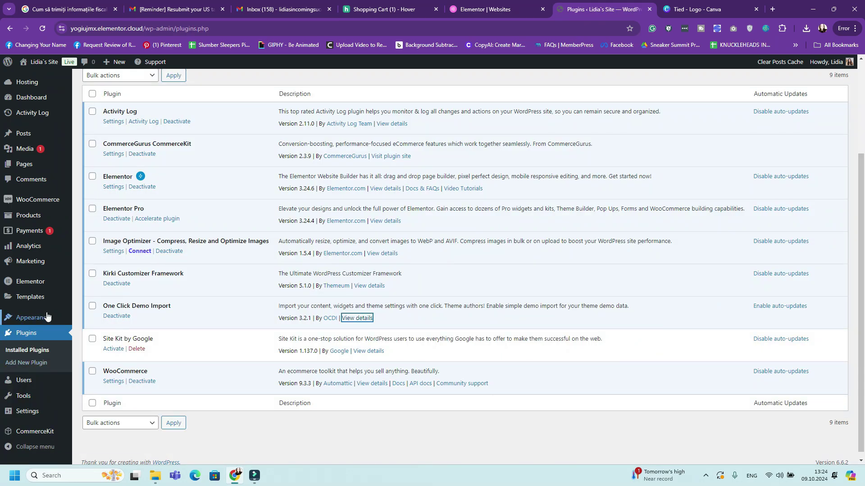
mouse_move(43, 318)
left_click(88, 321)
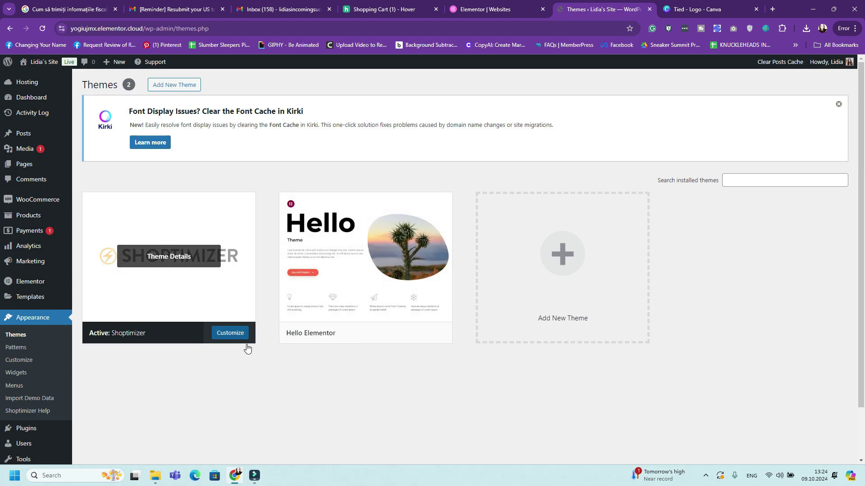
left_click(240, 339)
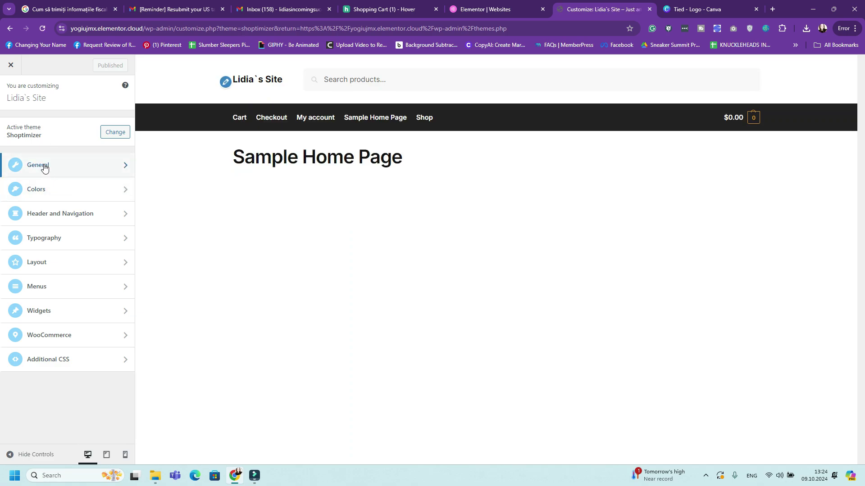
left_click(92, 166)
left_click(10, 96)
left_click(76, 189)
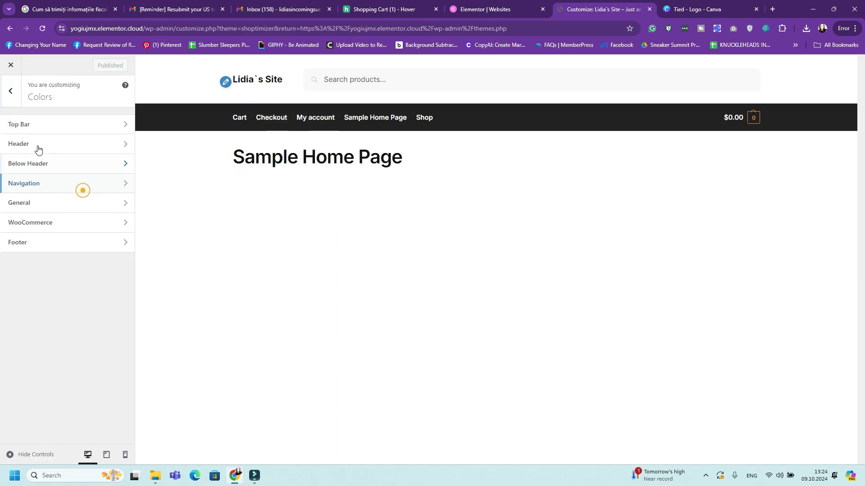
left_click(10, 96)
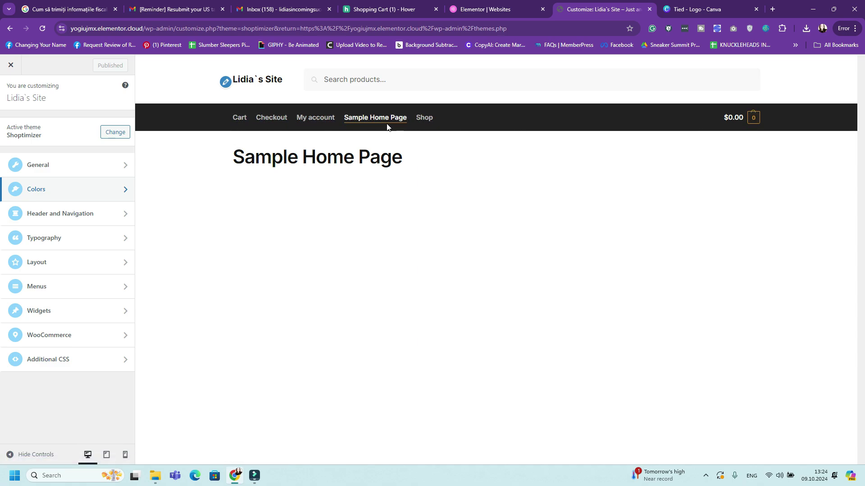
Upload the Tied logo as the site logo without cropping and retitle the site 'Tied Bands'
left_click(96, 167)
left_click(67, 140)
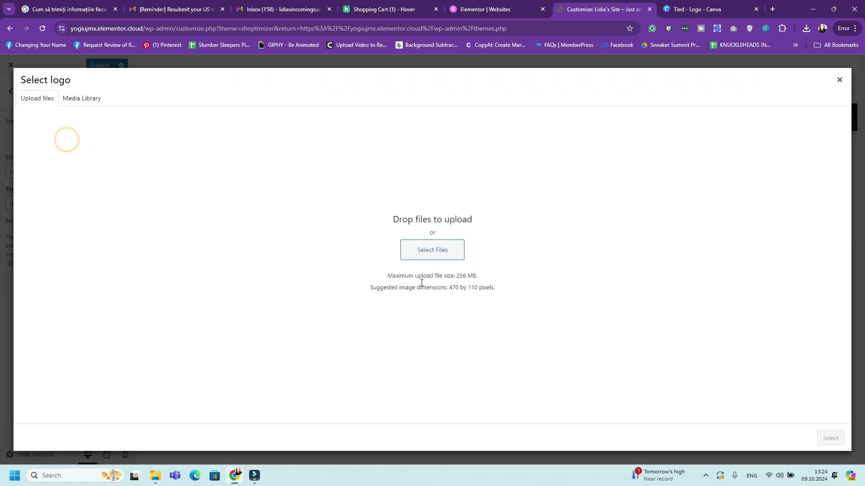
left_click(433, 251)
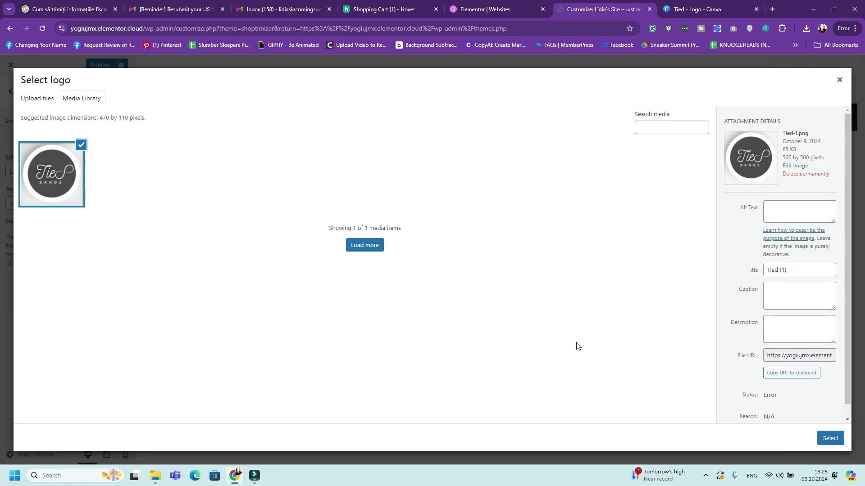
left_click(829, 438)
key("Return")
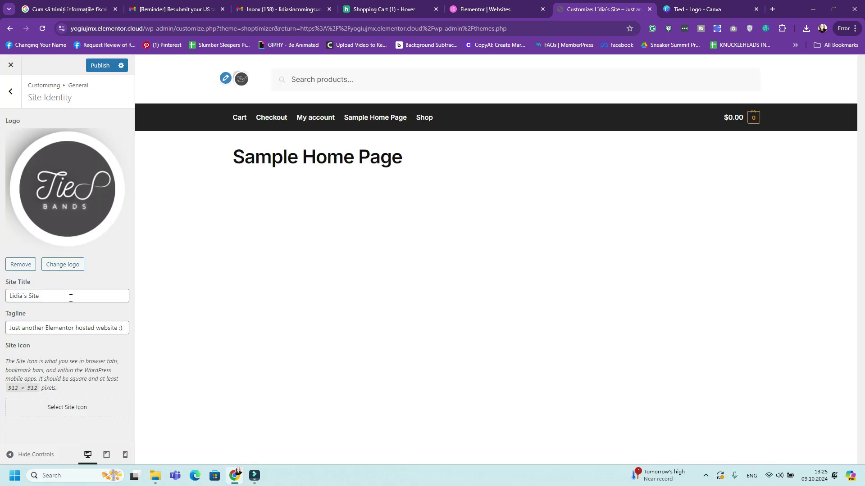
triple_click(71, 298)
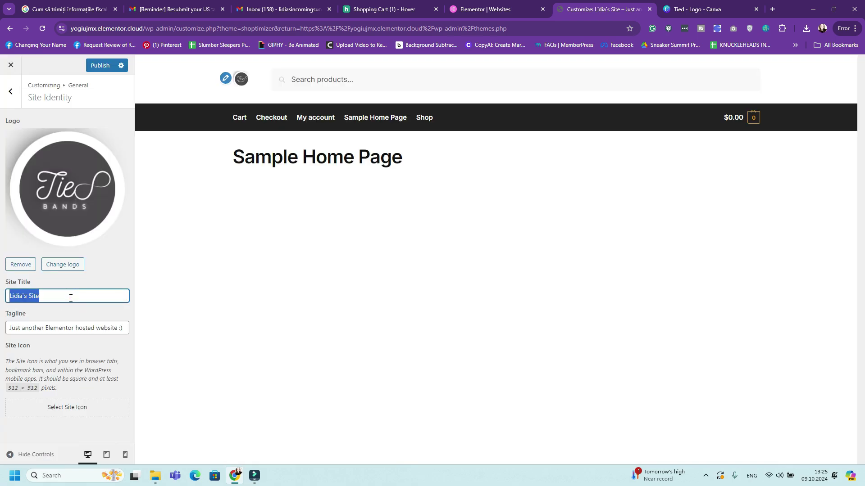
type("Tied Band")
Raise the site logo height from 80 to 114
left_click(10, 91)
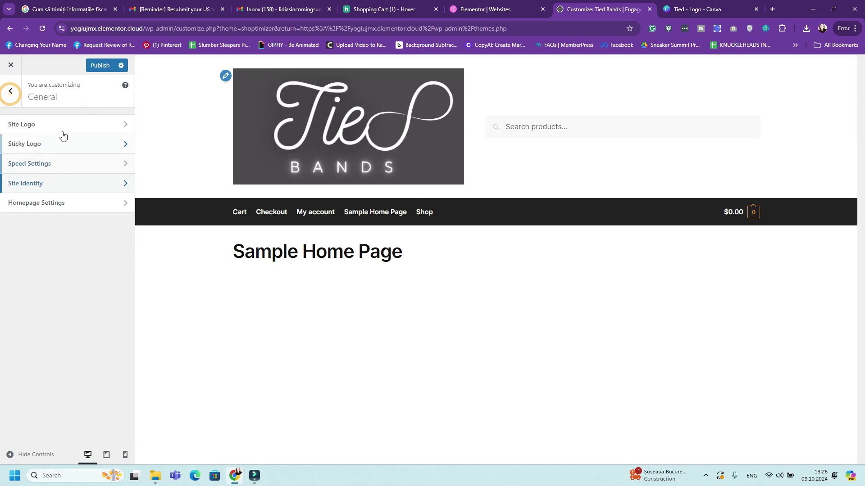
left_click(62, 130)
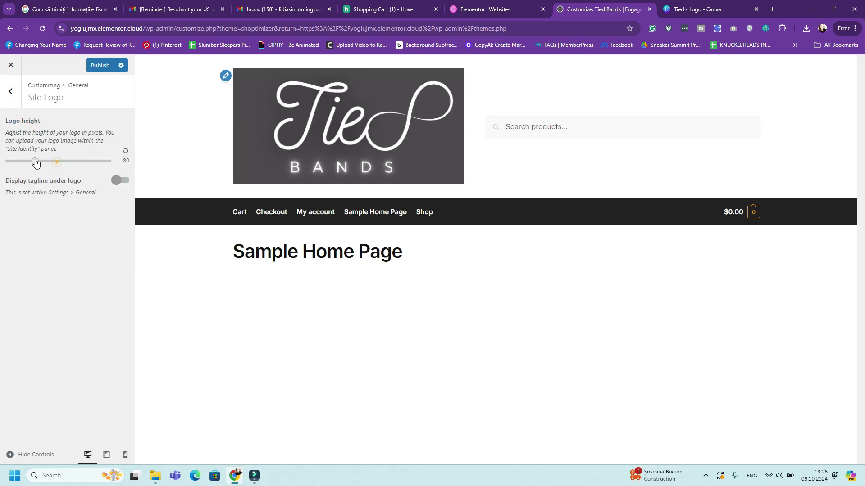
left_click(35, 160)
left_click_drag(35, 161, 46, 162)
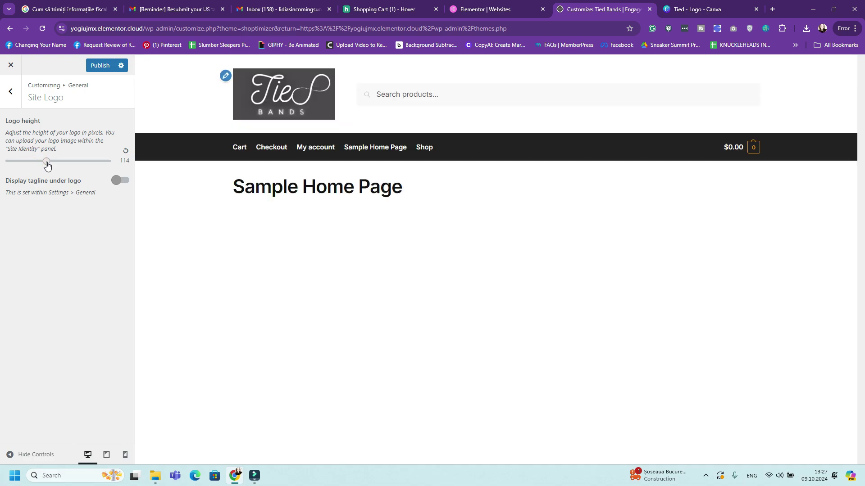
left_click(11, 93)
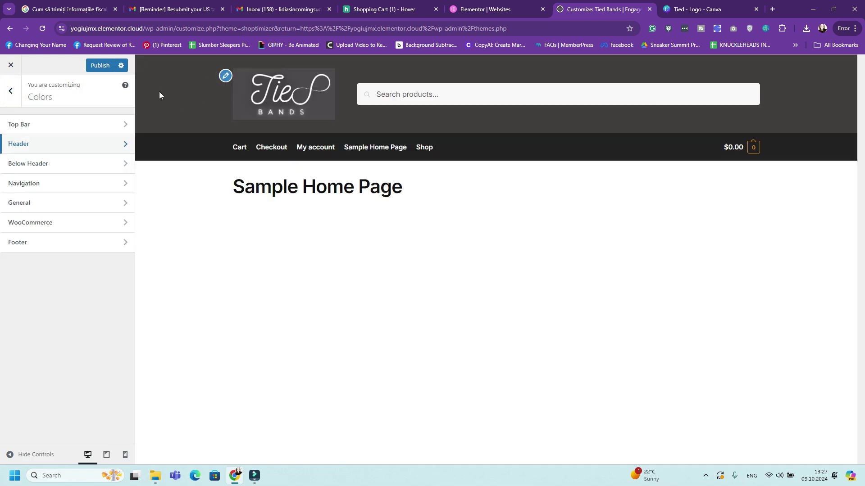
Copy the logo page's grey background hex code #4E4A4E from Canva and return to WordPress
left_click(698, 9)
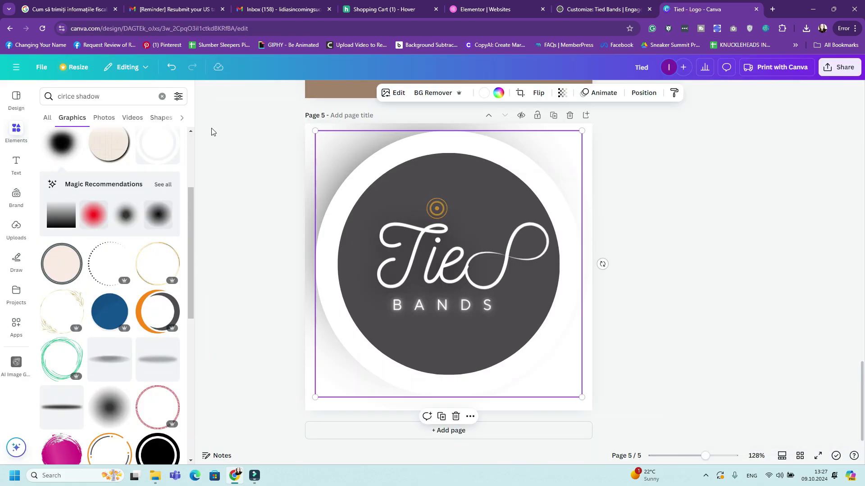
scroll(472, 143, "up", 10)
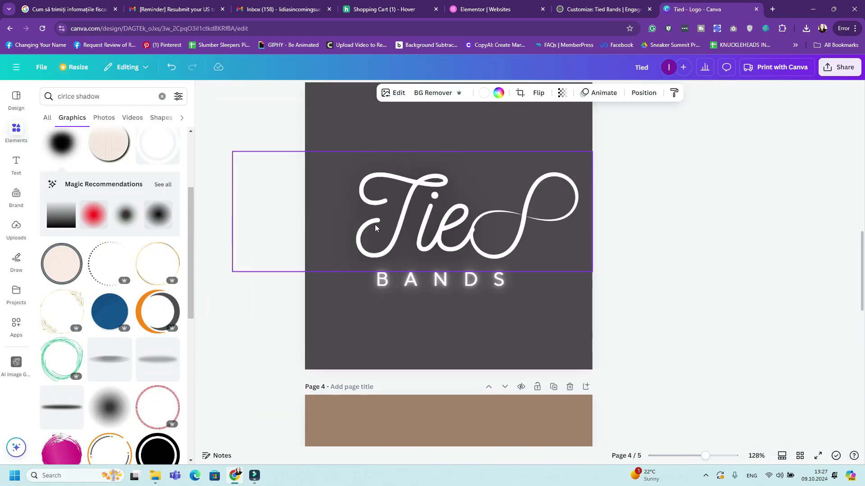
left_click(311, 119)
left_click(484, 93)
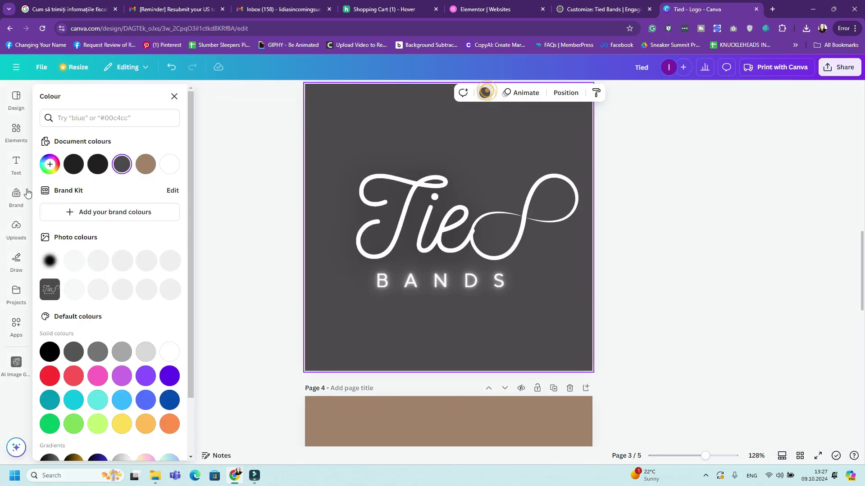
left_click(56, 165)
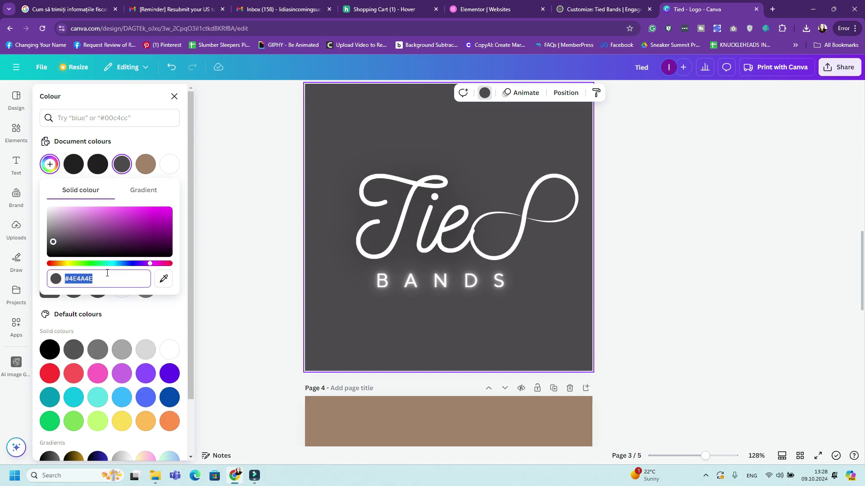
key("ctrl+shift+Tab")
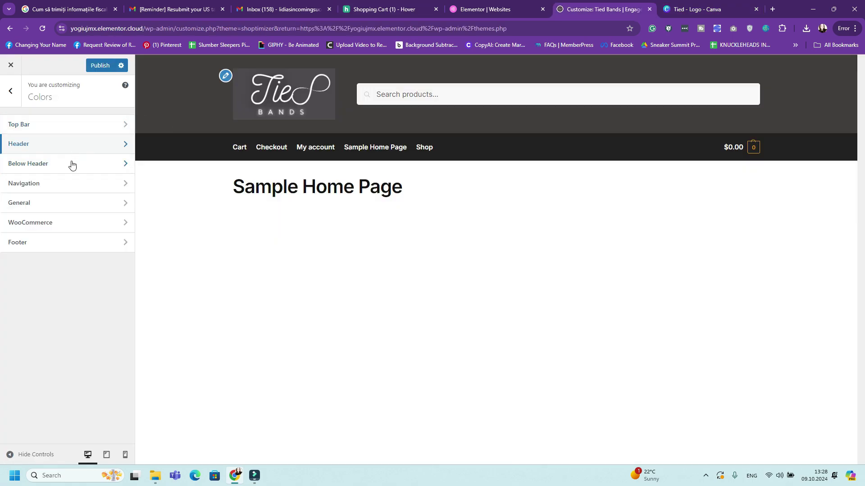
Set the header background colour to the pasted dark grey #4e4a4e
left_click(75, 147)
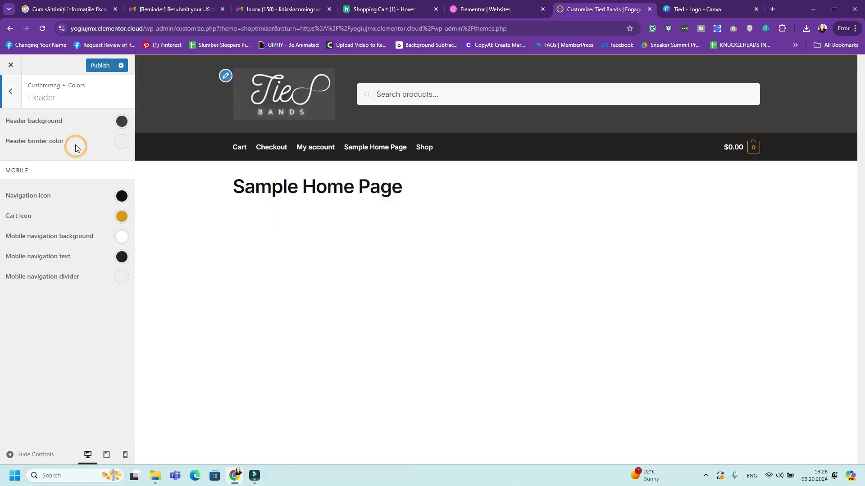
left_click(117, 125)
double_click(69, 267)
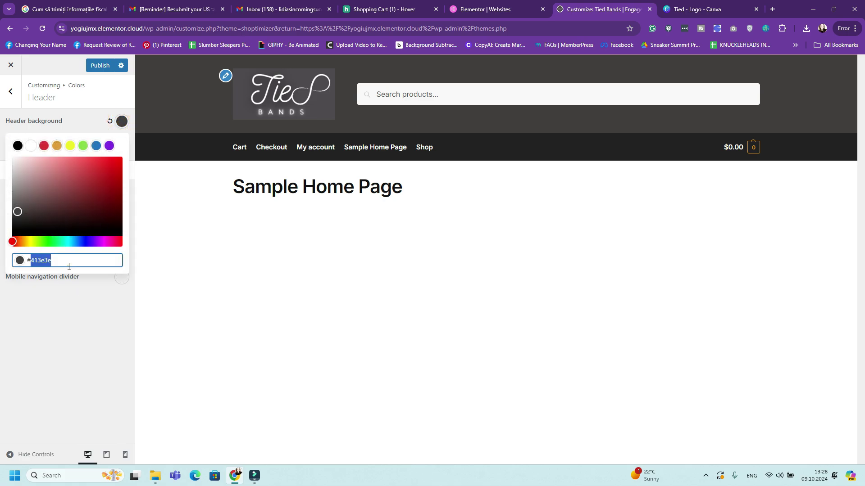
type("#4e4a4e")
double_click(67, 261)
type("#4e4a4e")
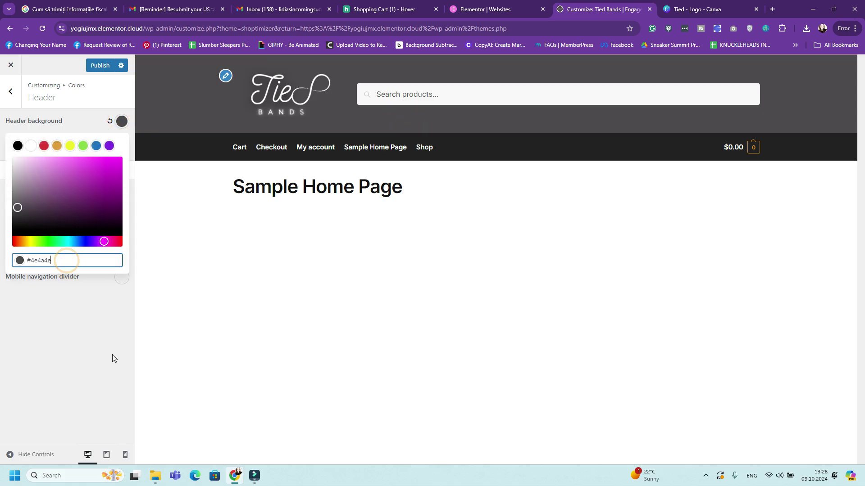
left_click(115, 346)
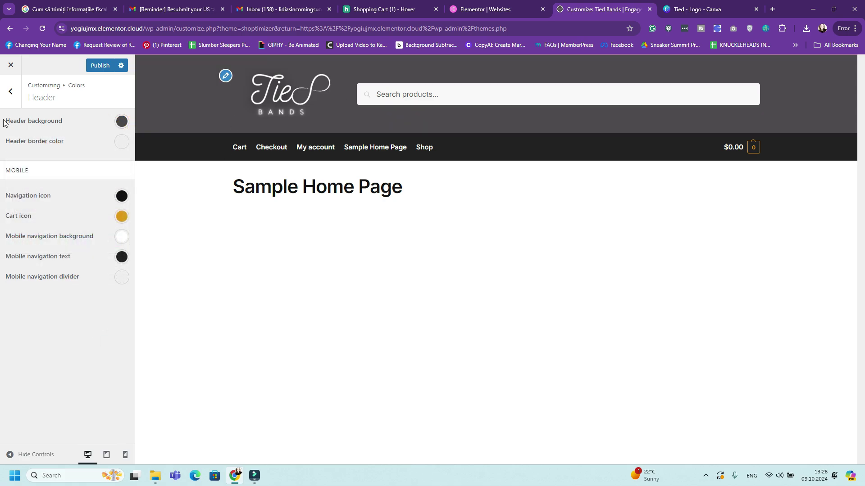
left_click(11, 92)
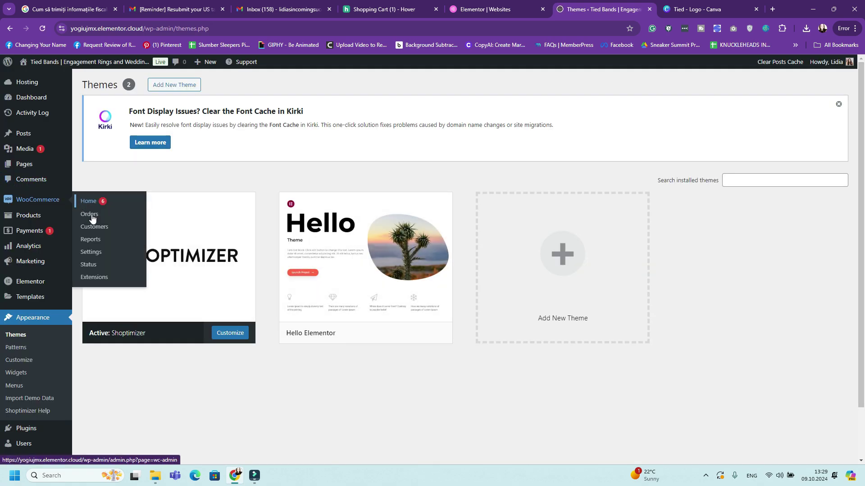
Create a new product named Diamond Wedding Band with an uploaded ring photo as its image
mouse_move(50, 224)
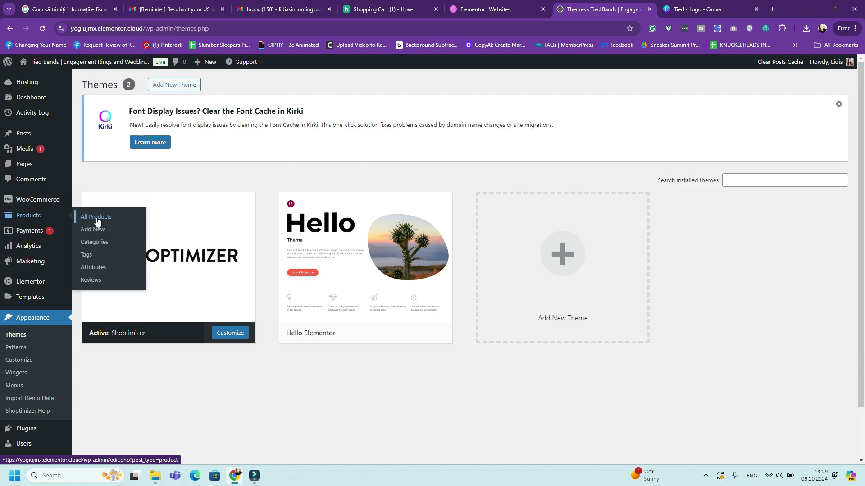
left_click(96, 218)
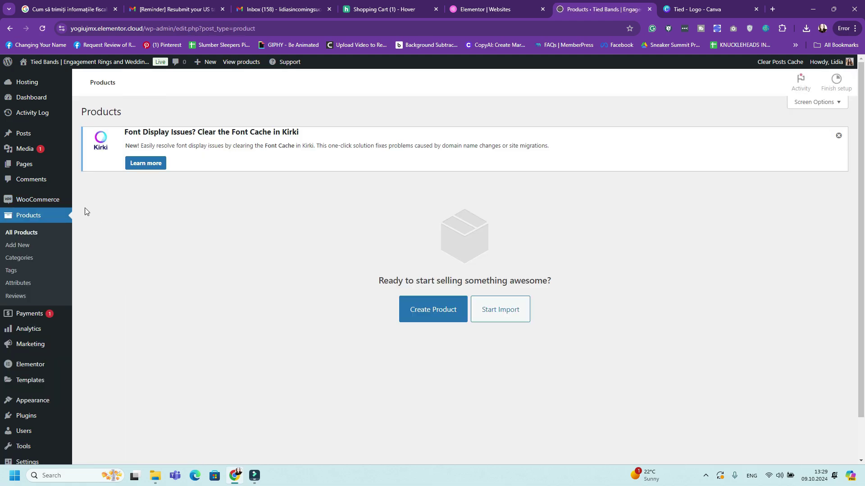
mouse_move(64, 204)
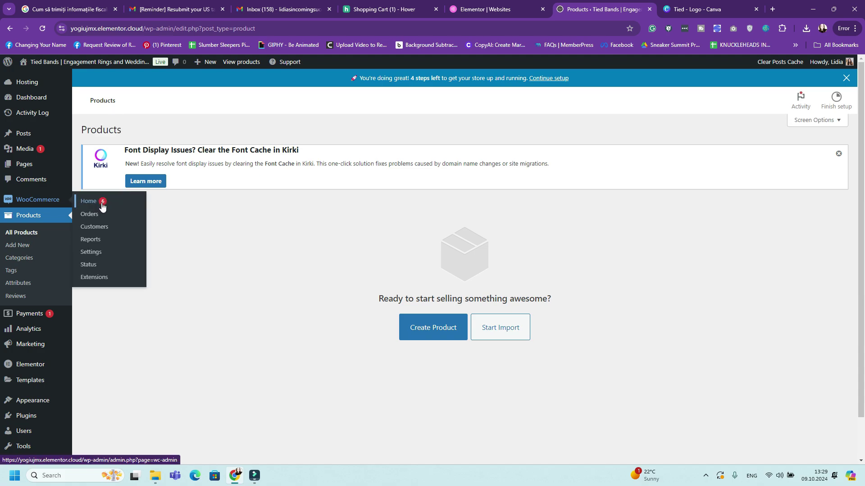
left_click(433, 331)
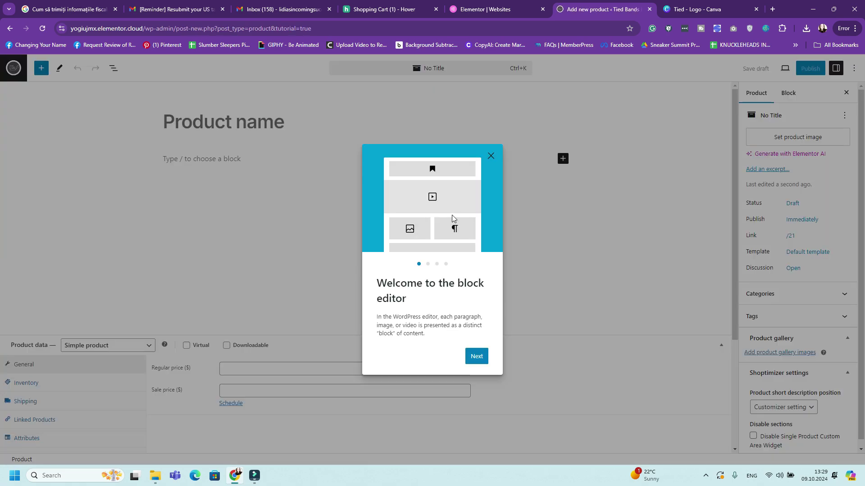
left_click(491, 156)
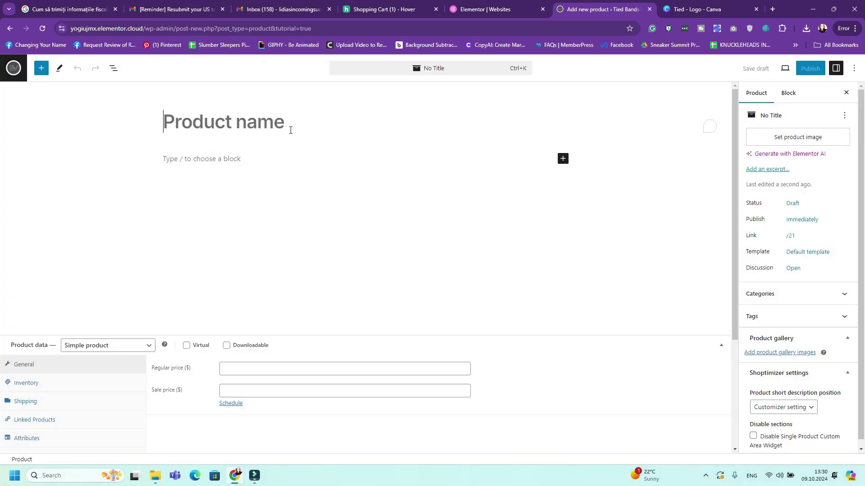
left_click(290, 130)
type("Diamond Wedding Band")
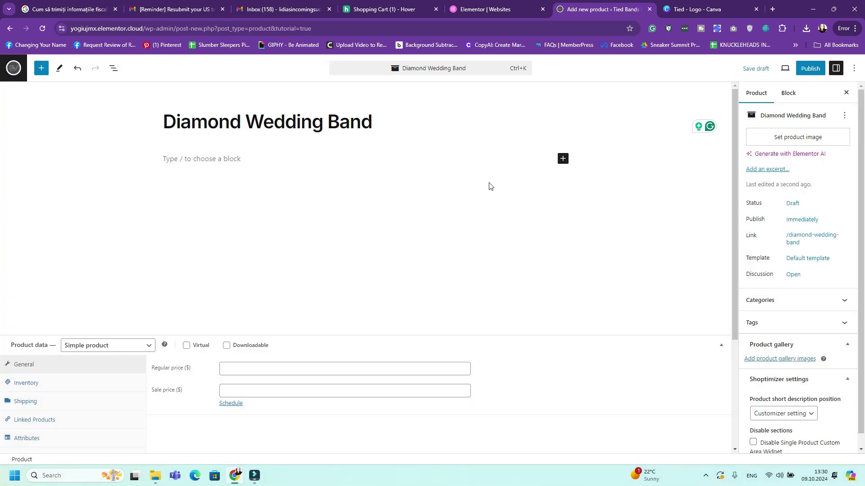
left_click(781, 139)
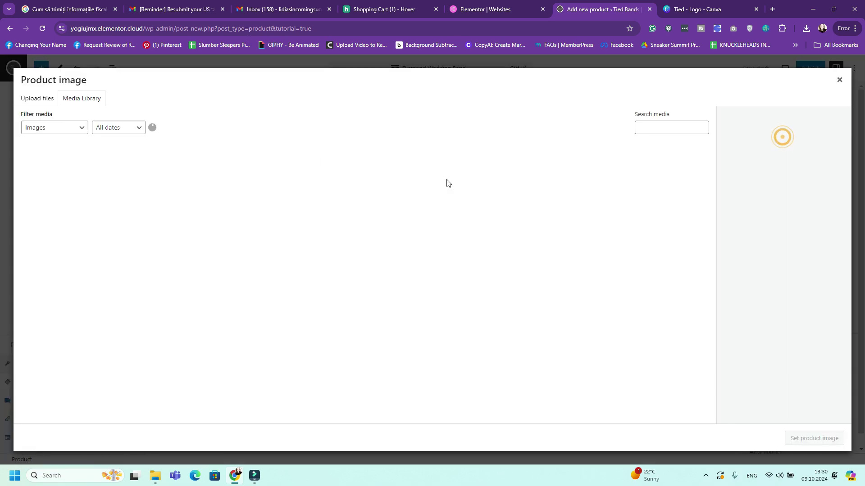
left_click(19, 103)
left_click(452, 248)
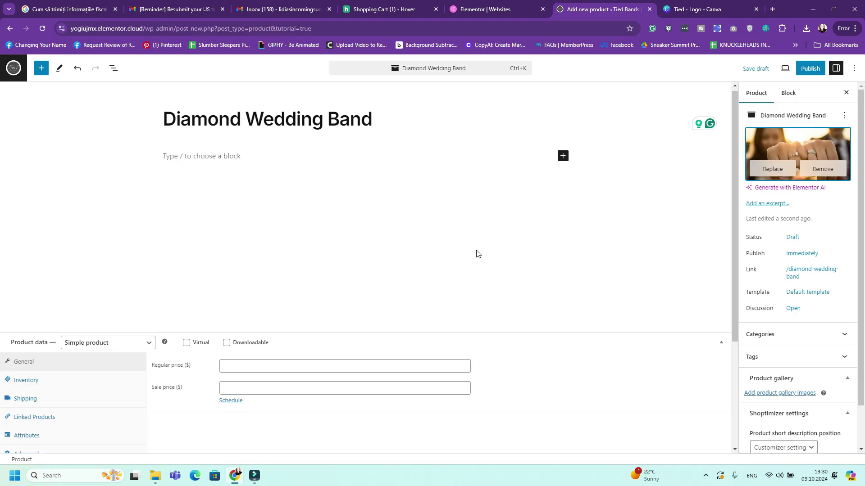
Set the regular price to 90 and publish the product
scroll(476, 254, "down", 3)
left_click(248, 231)
type("90")
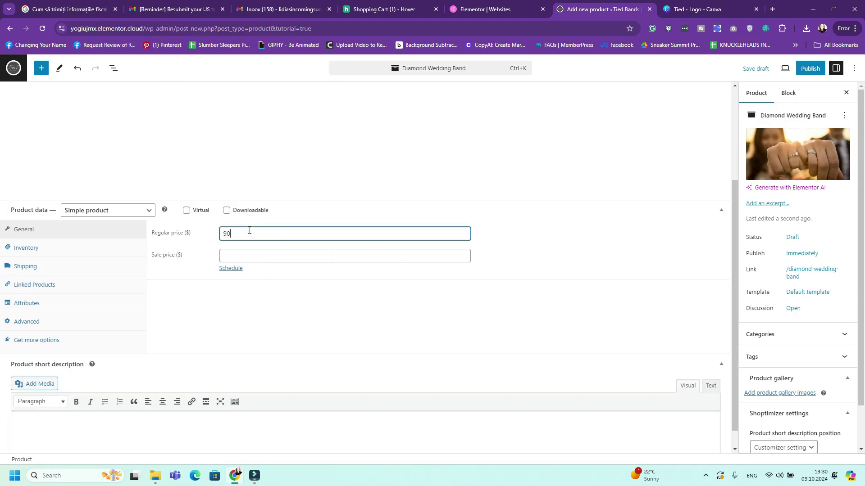
left_click(479, 318)
scroll(628, 270, "up", 3)
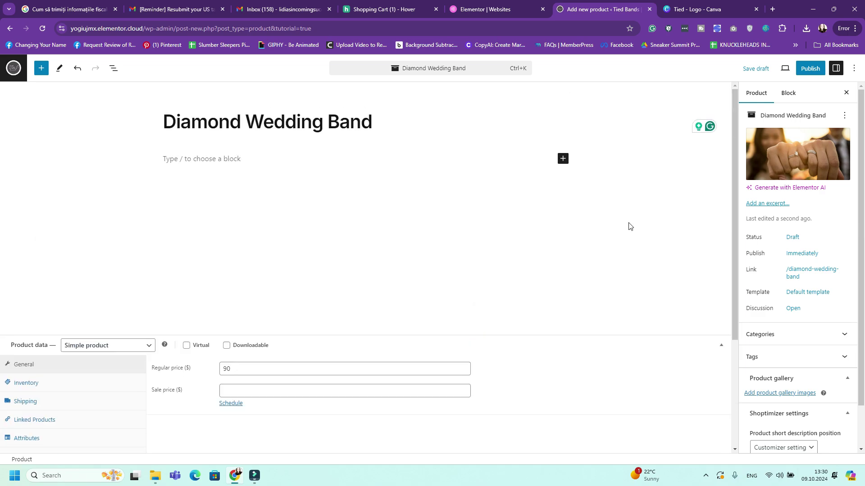
left_click(810, 69)
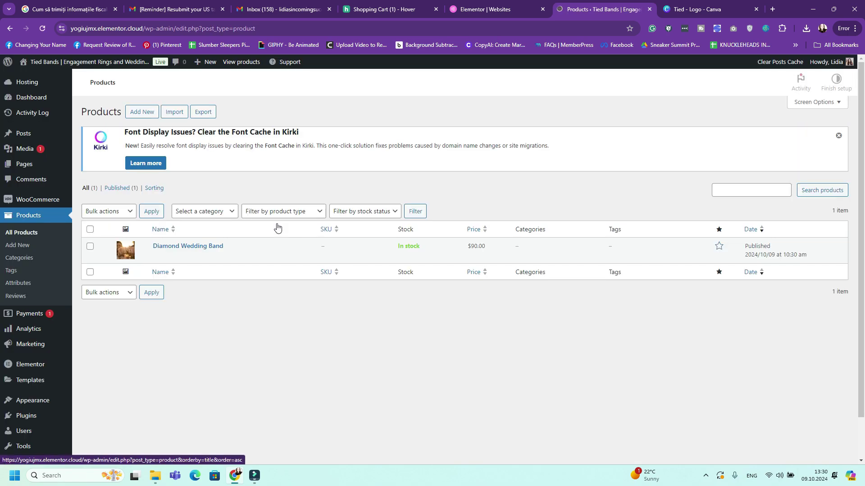
Import the Shoptimizer demo data, skipping the optional plugins
scroll(277, 228, "up", 1)
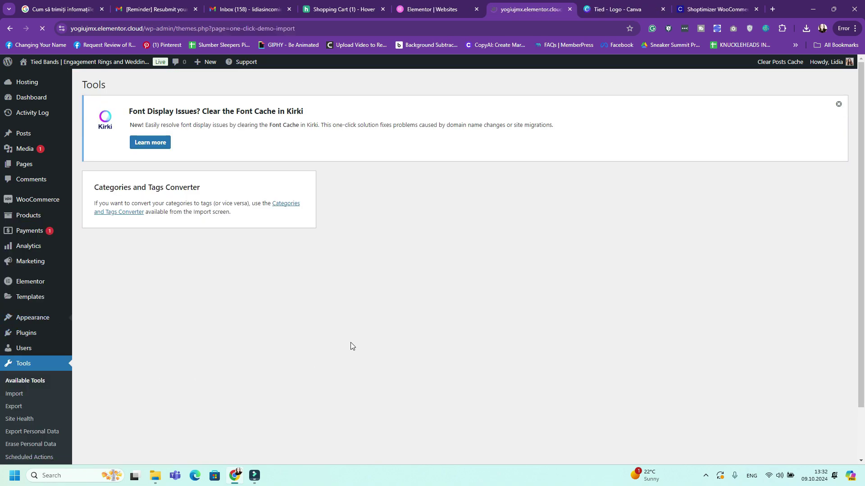
scroll(381, 279, "down", 3)
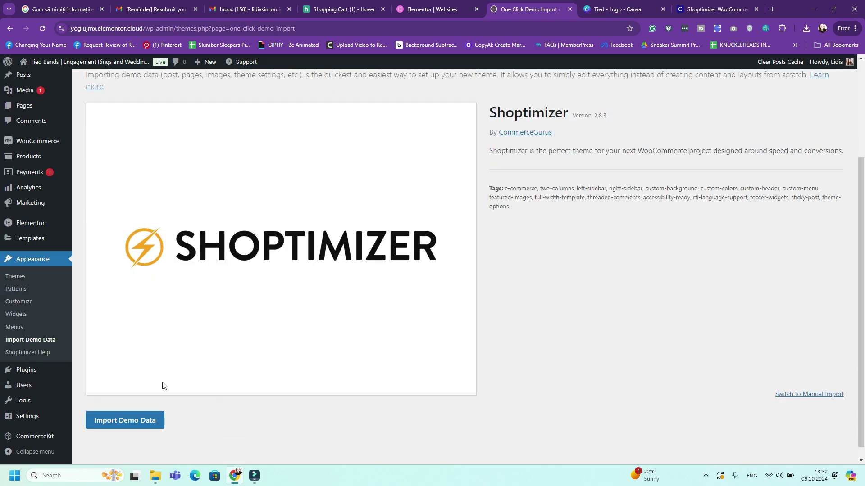
left_click(146, 421)
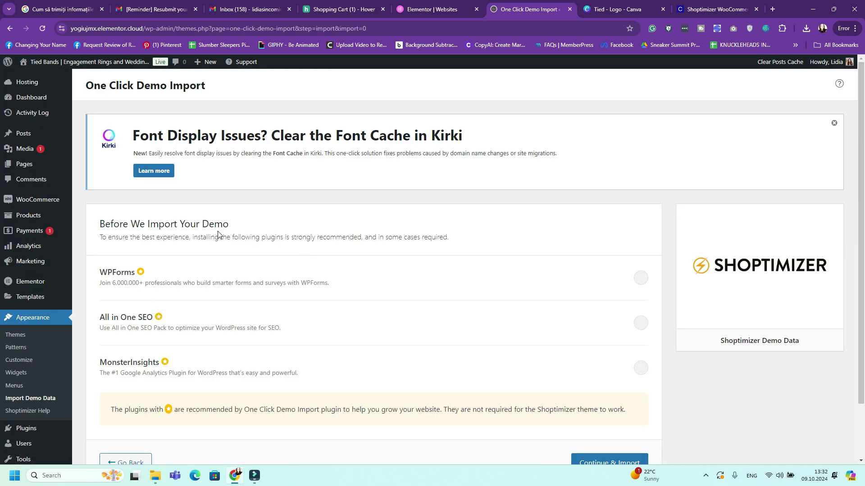
left_click(609, 374)
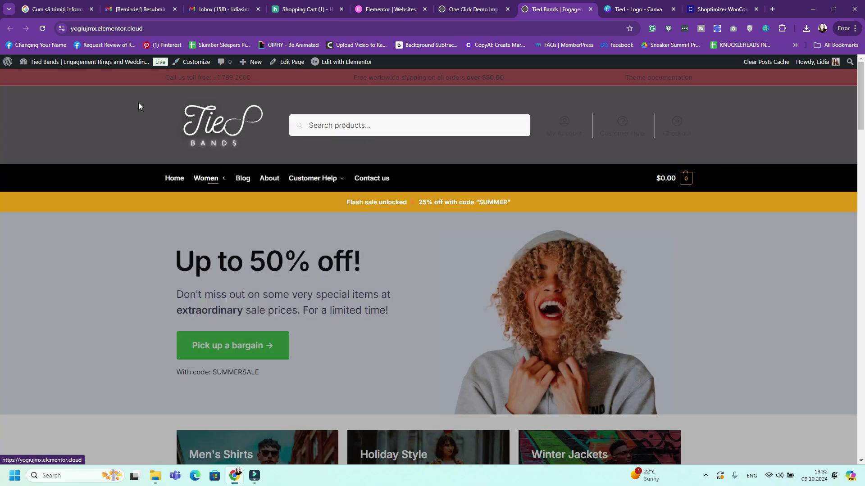
Inspect the Women and Customer Help mega menus and scroll the demo homepage to the footer and back
mouse_move(200, 186)
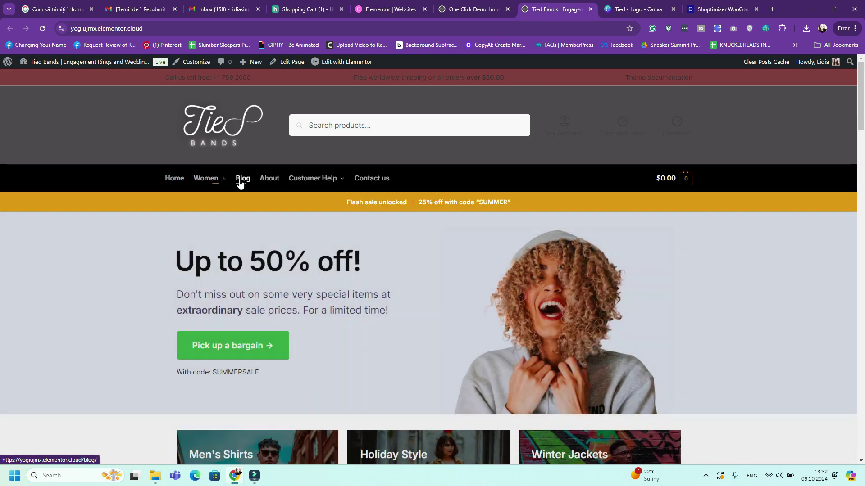
mouse_move(307, 182)
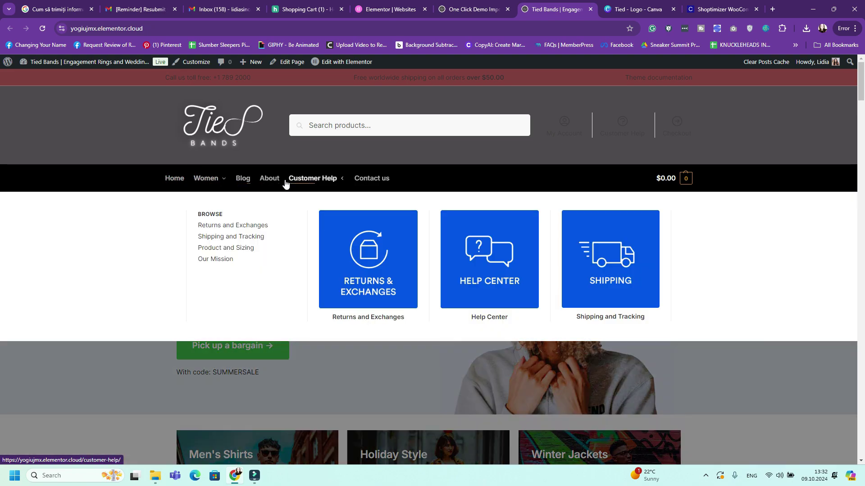
scroll(323, 272, "down", 2)
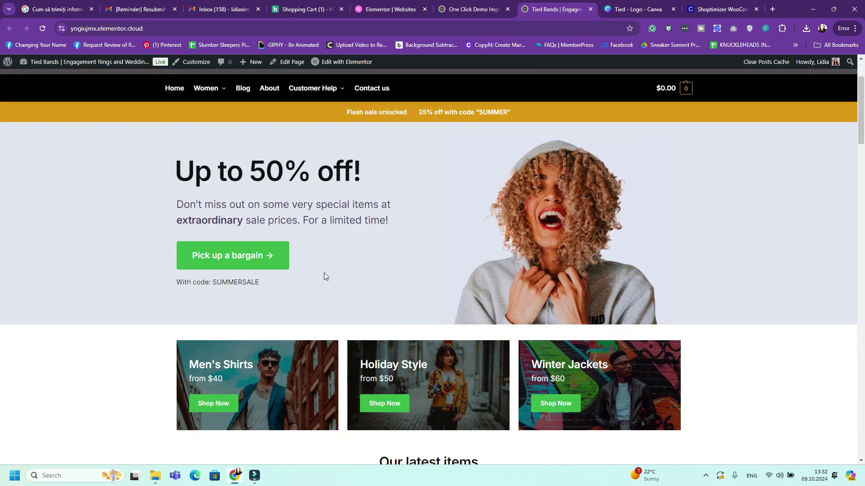
scroll(250, 252, "down", 4)
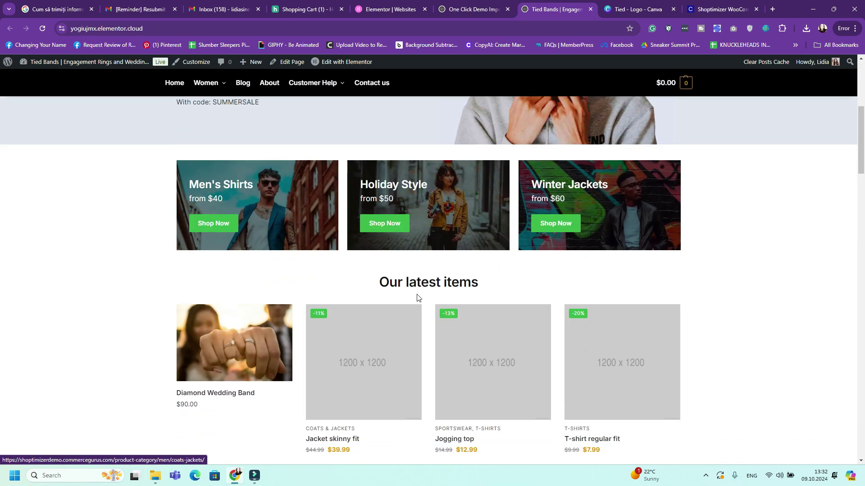
scroll(334, 306, "down", 3)
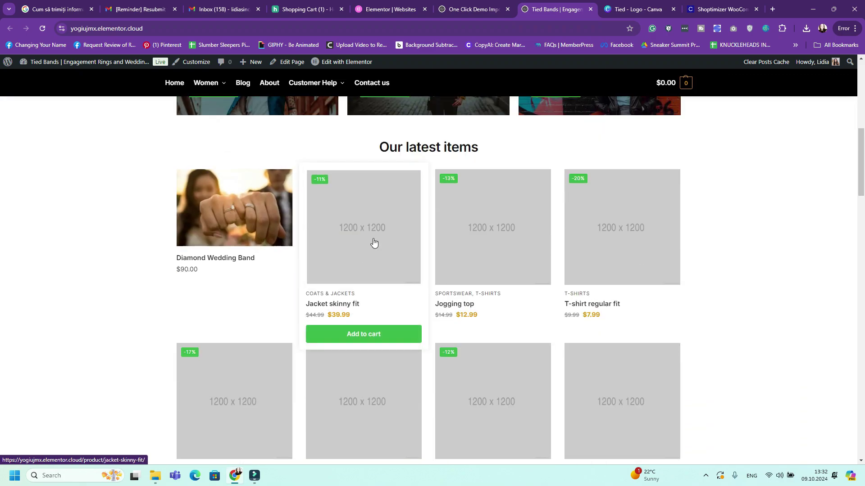
scroll(631, 268, "down", 5)
scroll(635, 267, "down", 12)
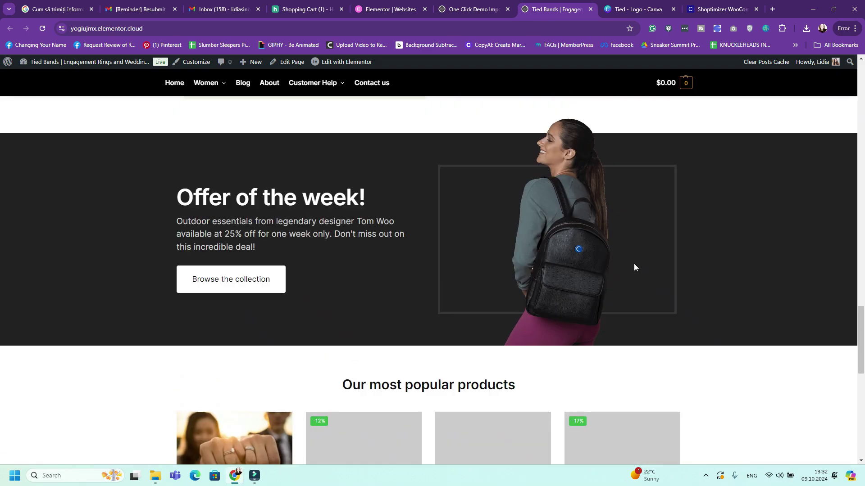
scroll(635, 267, "up", 1)
scroll(634, 267, "down", 12)
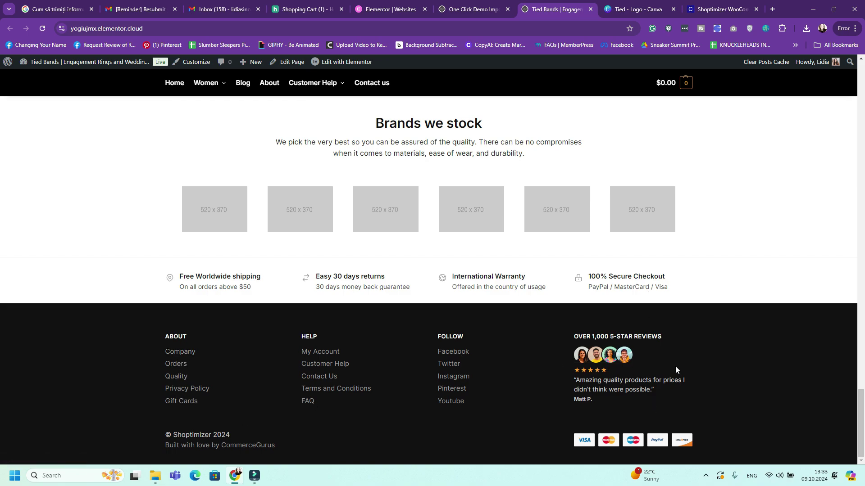
scroll(675, 366, "up", 20)
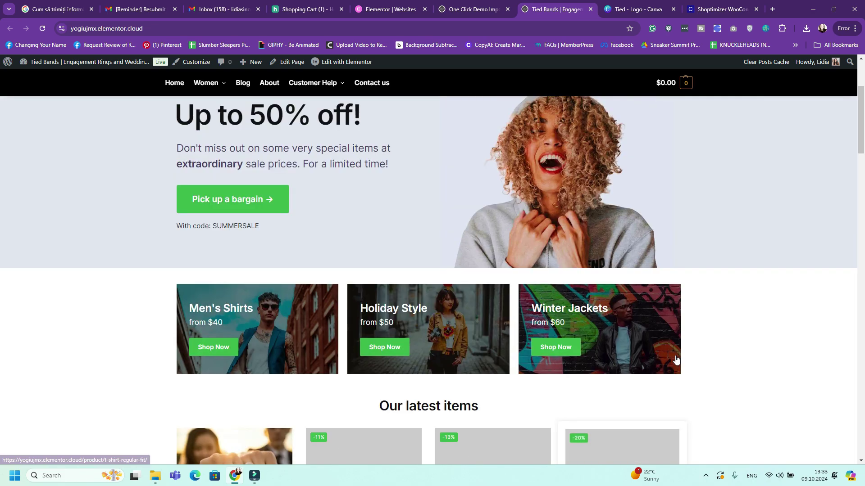
scroll(674, 353, "up", 3)
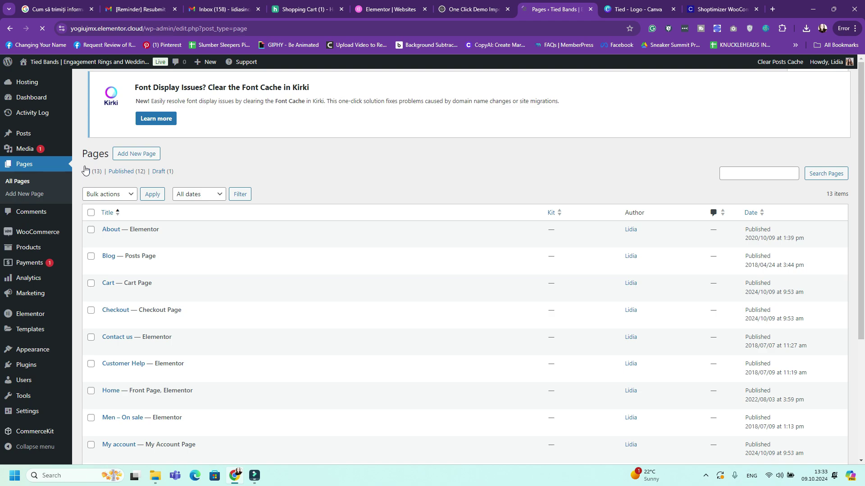
Scroll through the Pages list, then go to Appearance > Menus
scroll(343, 308, "down", 3)
scroll(343, 306, "down", 1)
scroll(343, 305, "up", 2)
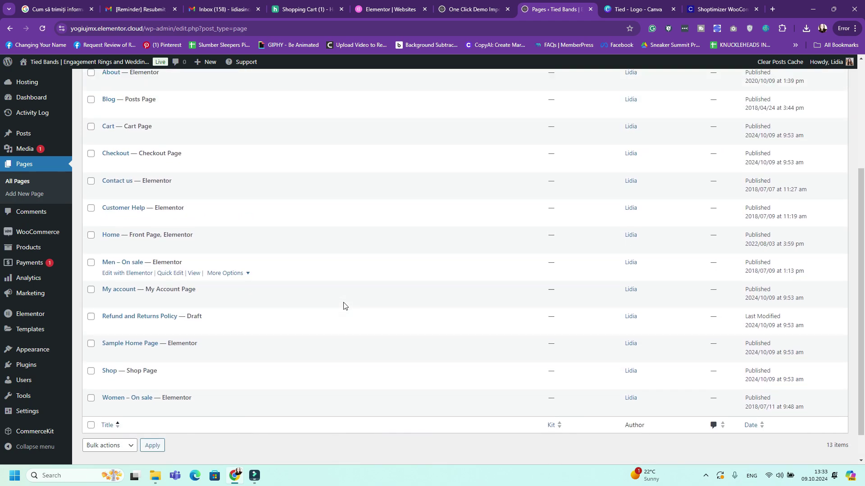
scroll(212, 331, "down", 3)
scroll(215, 337, "up", 4)
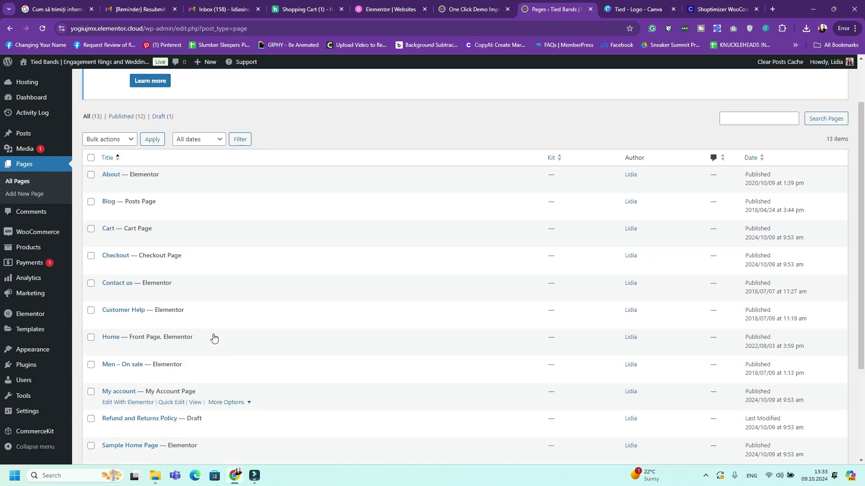
scroll(214, 338, "up", 1)
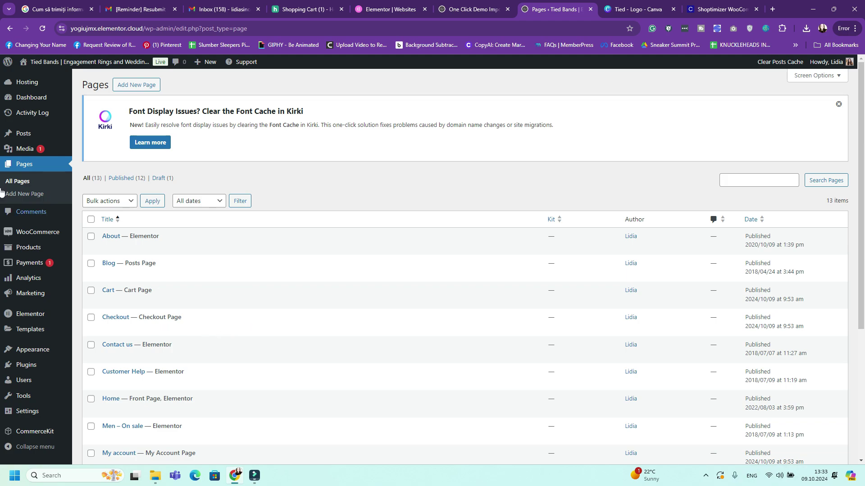
scroll(76, 287, "down", 1)
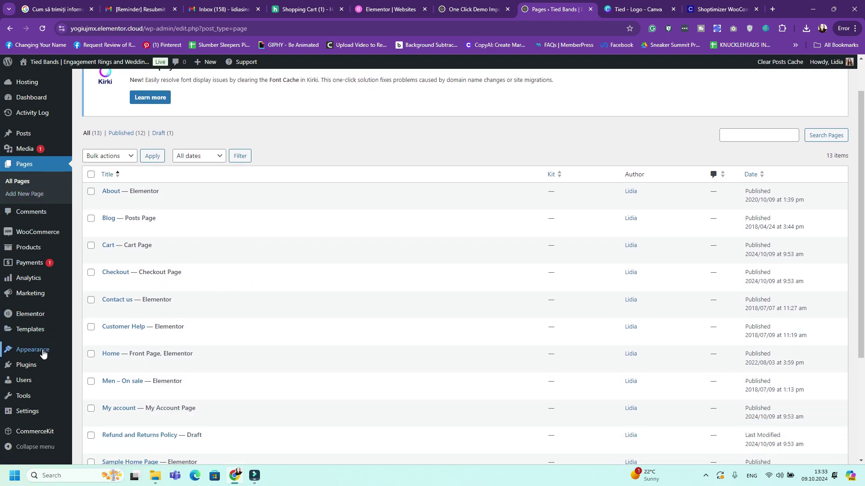
mouse_move(40, 350)
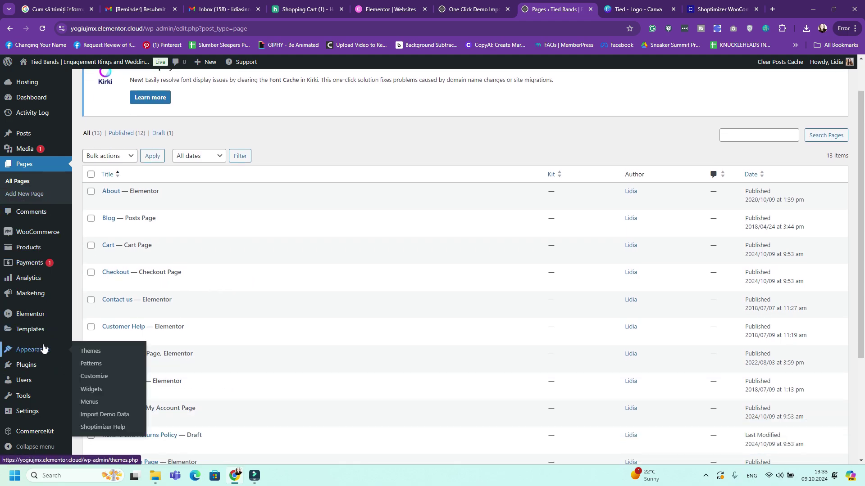
left_click(86, 402)
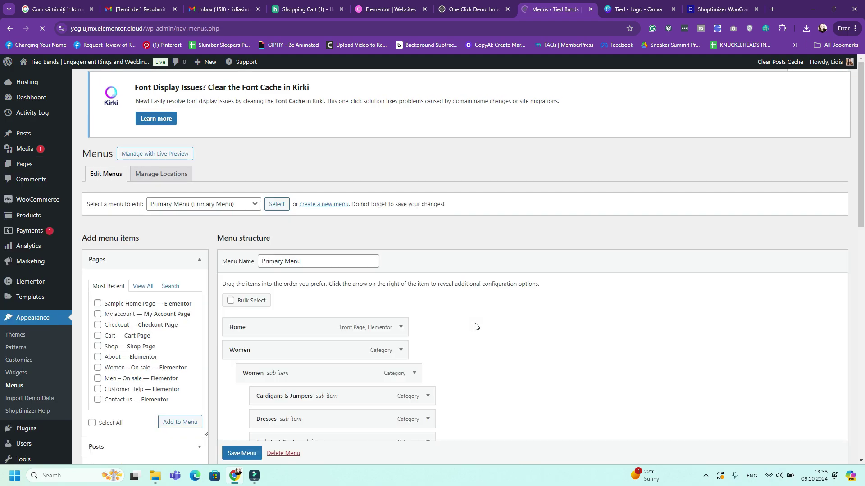
Review the Primary Menu's Home, Women, Blog, About, Customer Help and Contact us items
scroll(475, 324, "down", 3)
scroll(276, 147, "down", 2)
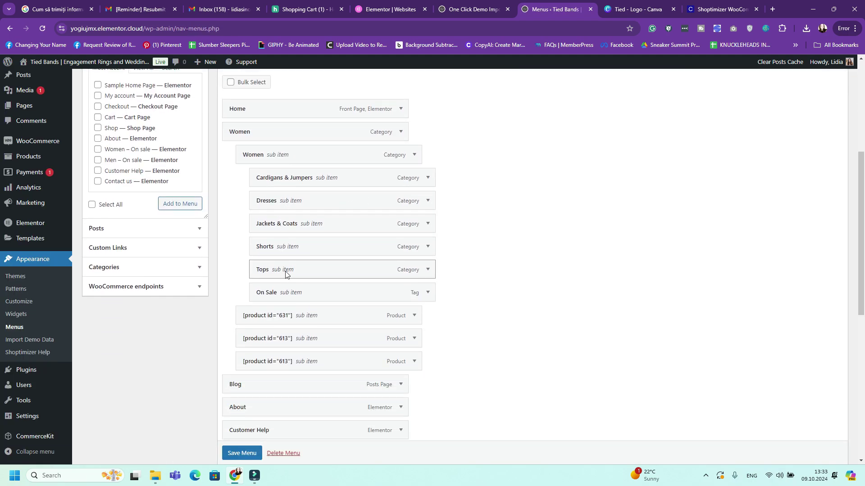
scroll(288, 208, "down", 3)
scroll(304, 214, "down", 2)
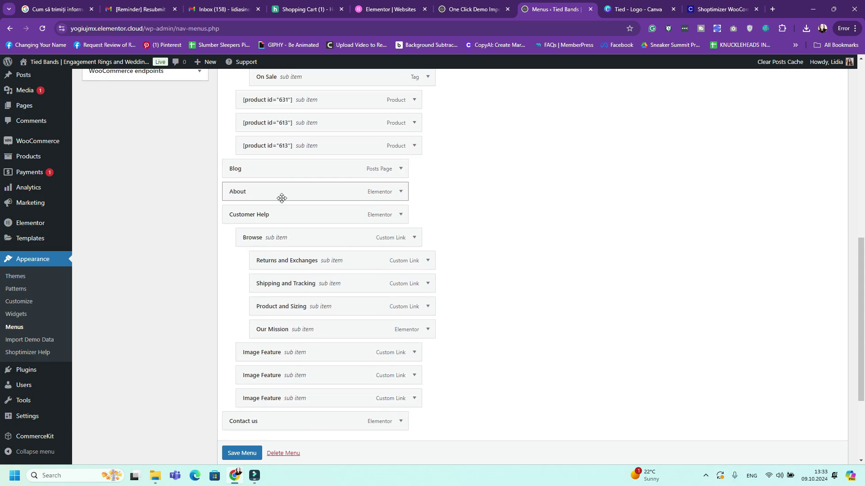
scroll(299, 138, "up", 2)
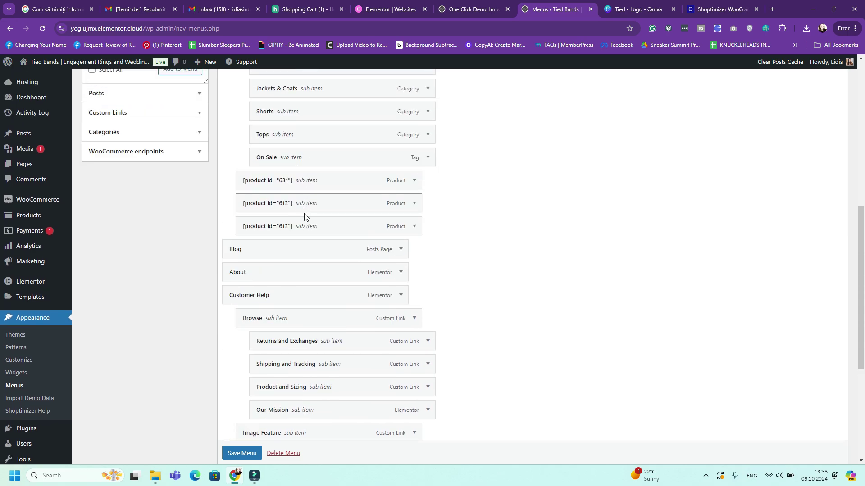
scroll(308, 214, "down", 2)
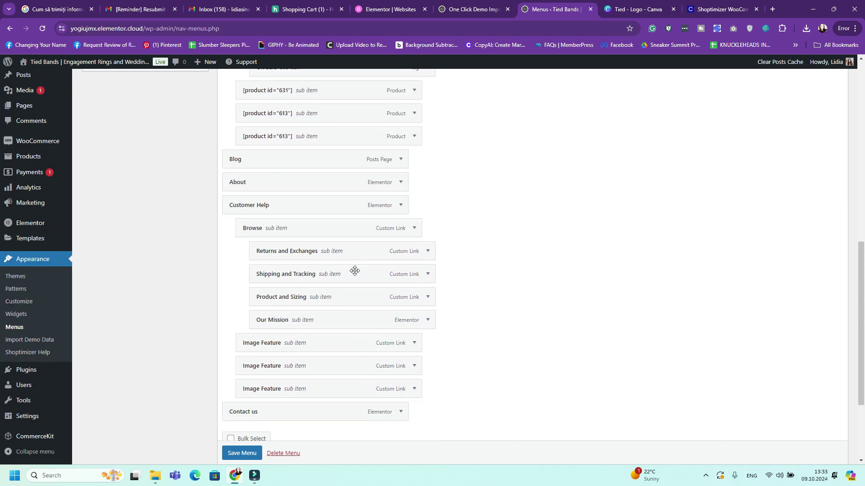
scroll(353, 270, "down", 3)
scroll(391, 355, "up", 15)
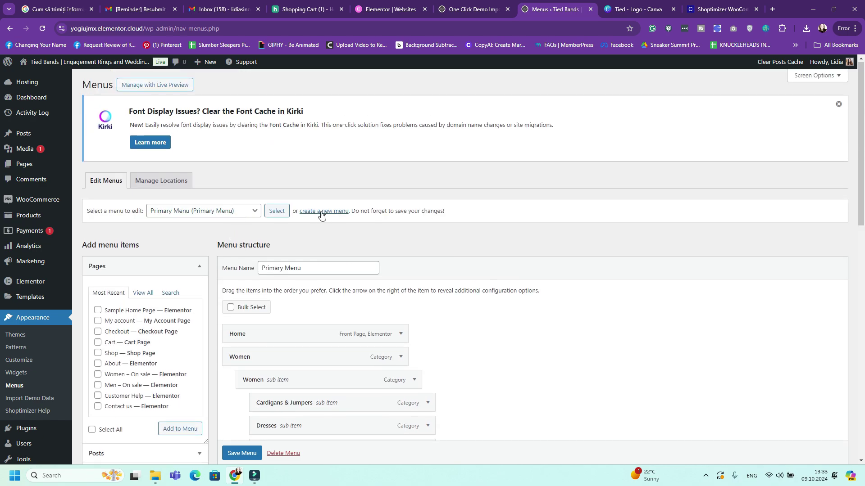
Load the Secondary Menu and add the Shop page link to it
left_click(252, 210)
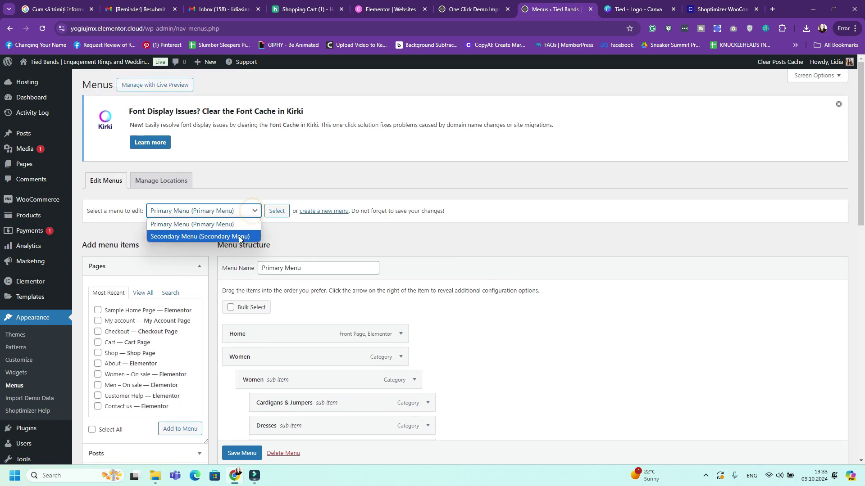
left_click(260, 237)
left_click(276, 214)
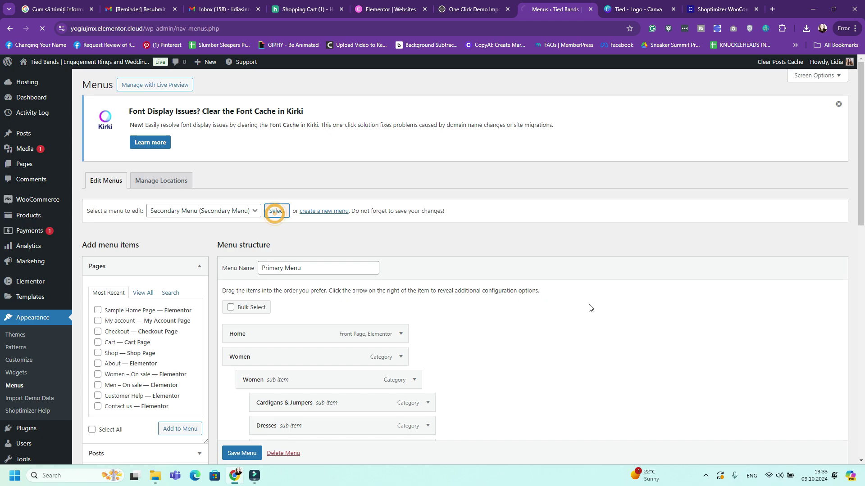
scroll(480, 280, "down", 2)
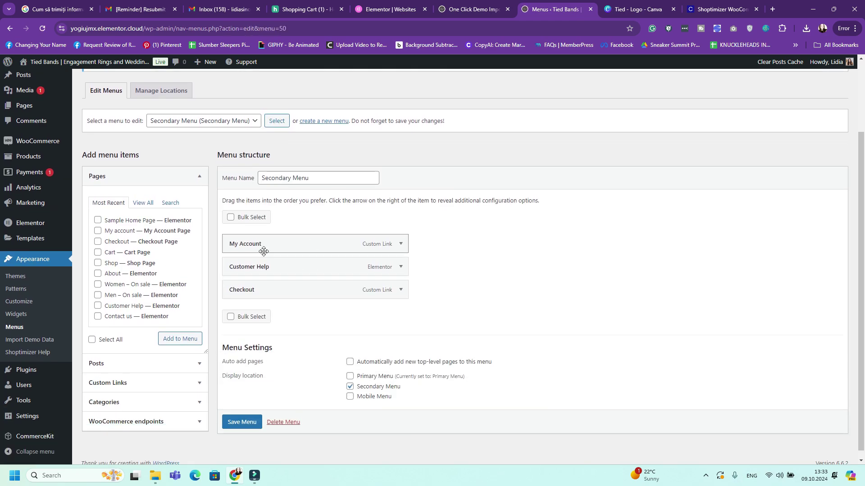
left_click(97, 263)
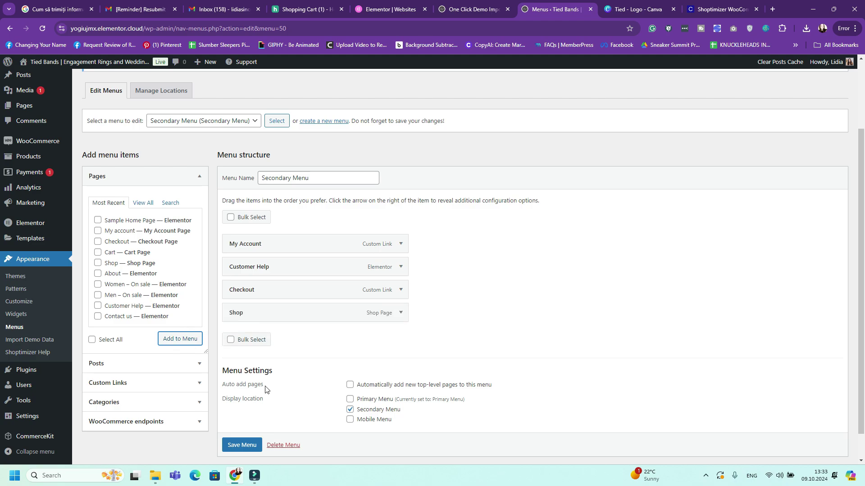
scroll(243, 446, "down", 1)
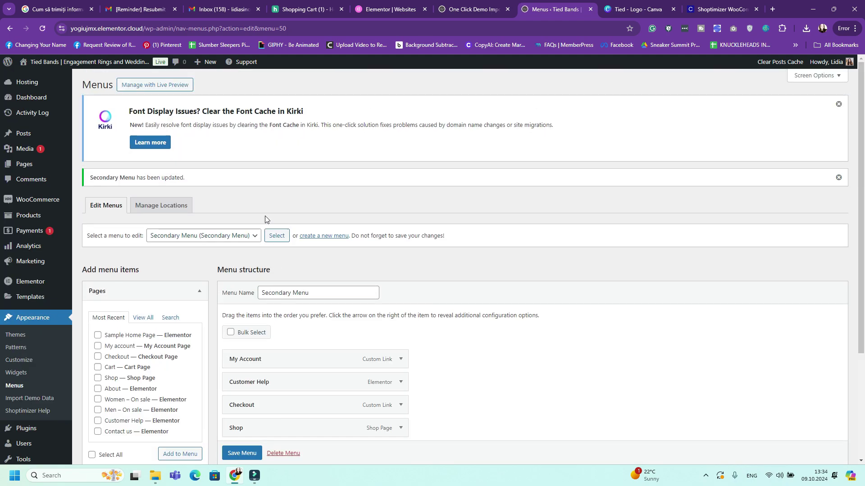
mouse_move(51, 81)
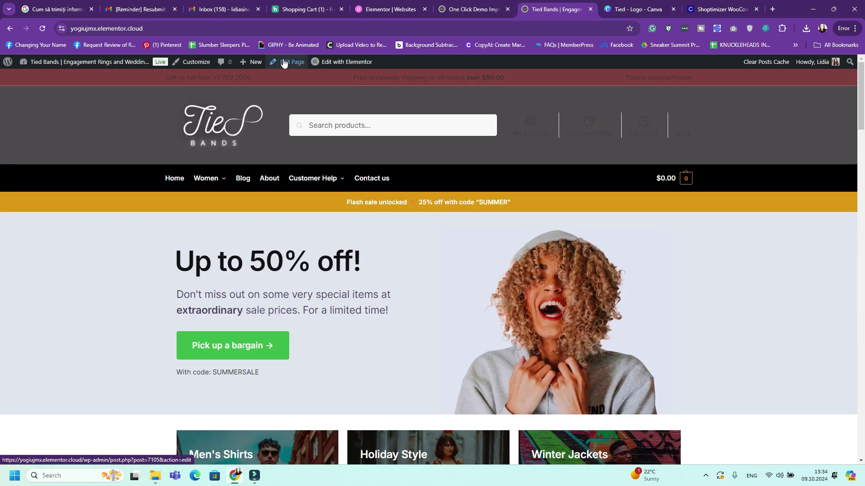
Bring up the site-name menu in the admin bar to reach Visit Site
mouse_move(331, 66)
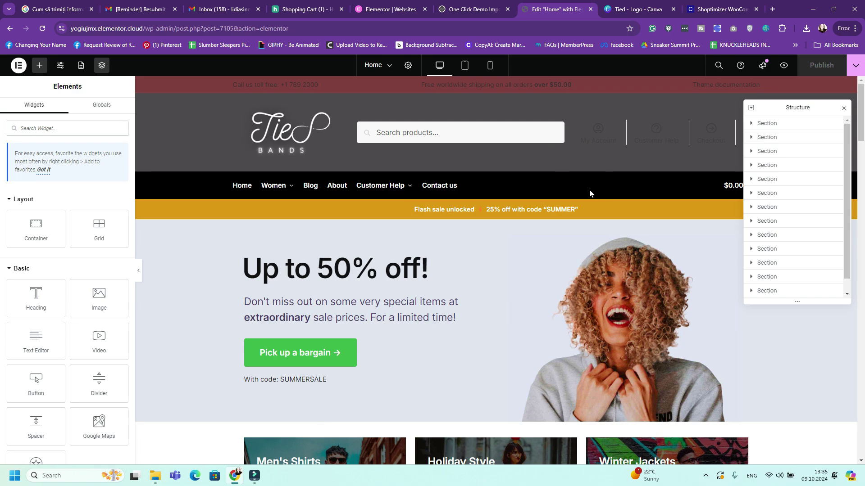
Replace the hero's laughing-woman photo with the uploaded ring photo pexels-jonathanborba-11643618
scroll(590, 193, "down", 1)
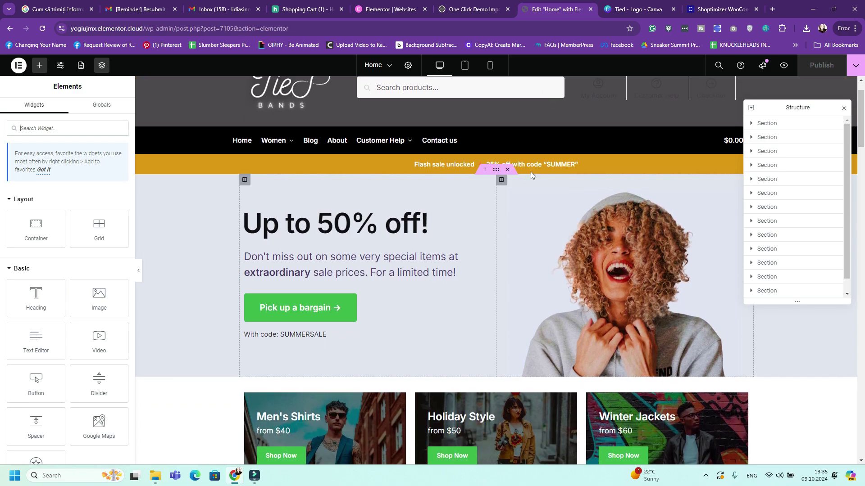
left_click(495, 176)
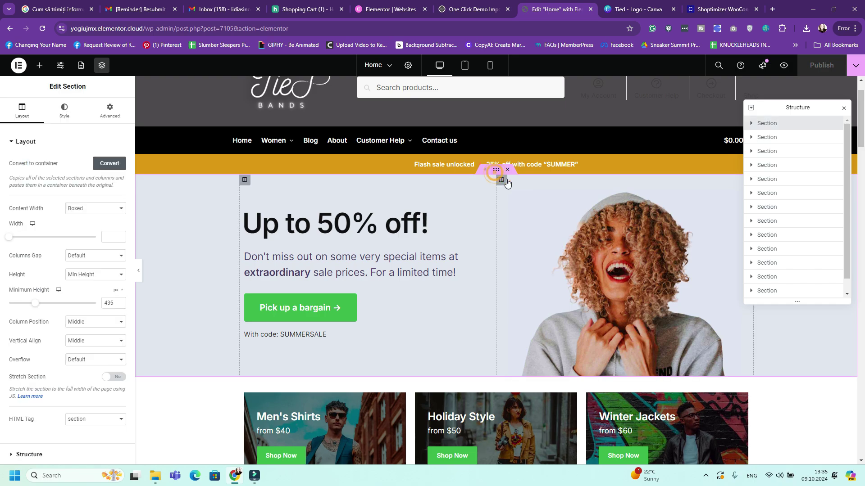
left_click(64, 110)
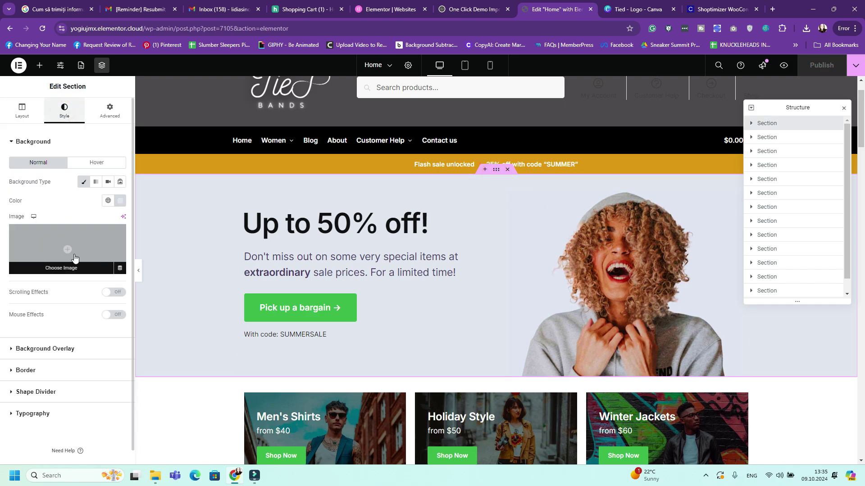
left_click(566, 243)
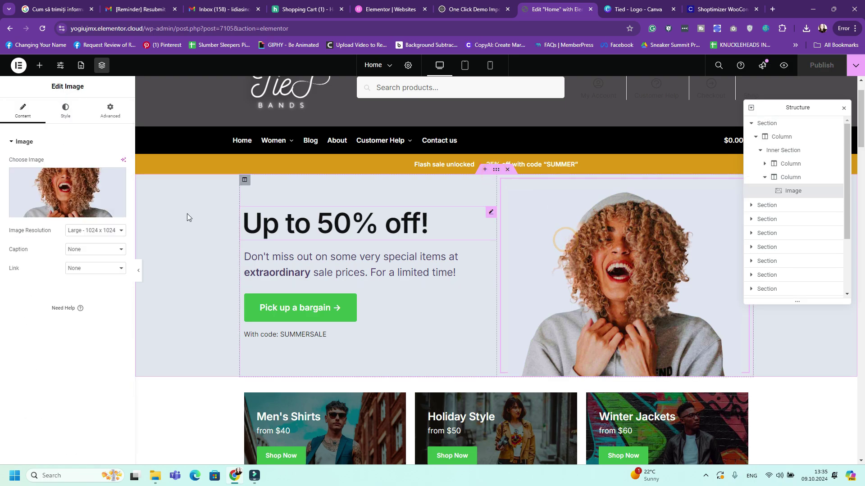
left_click(63, 184)
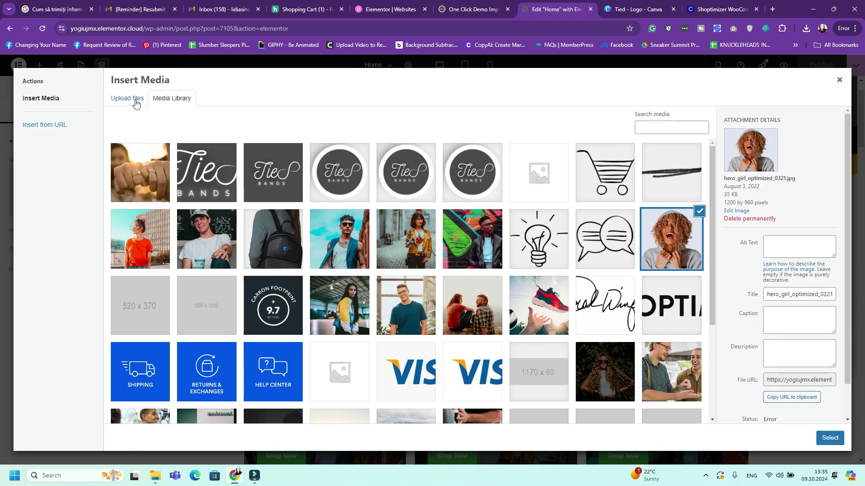
left_click(125, 102)
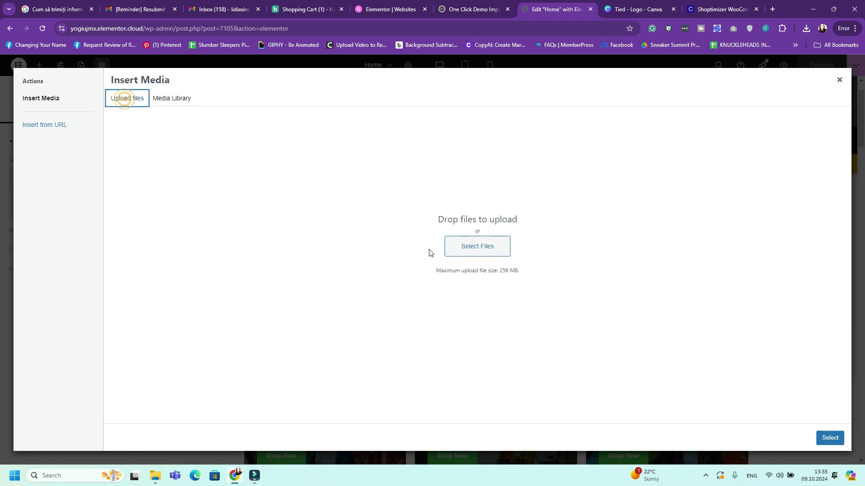
left_click(466, 247)
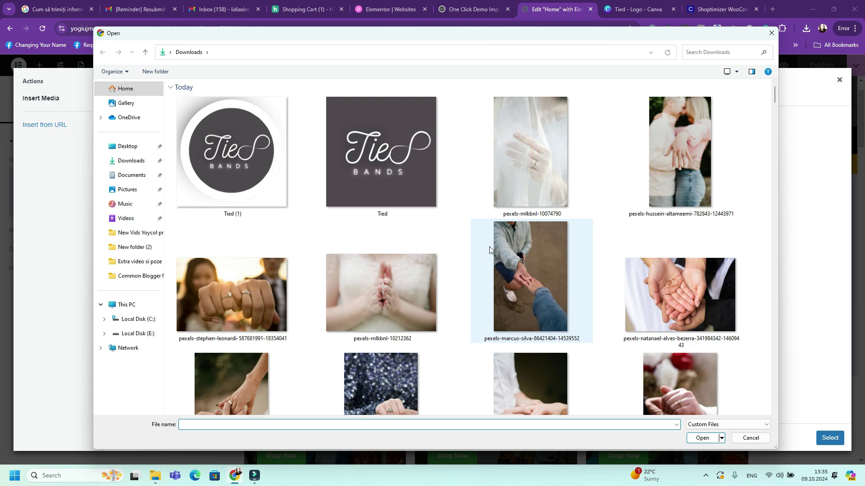
scroll(490, 249, "down", 3)
left_click(232, 223)
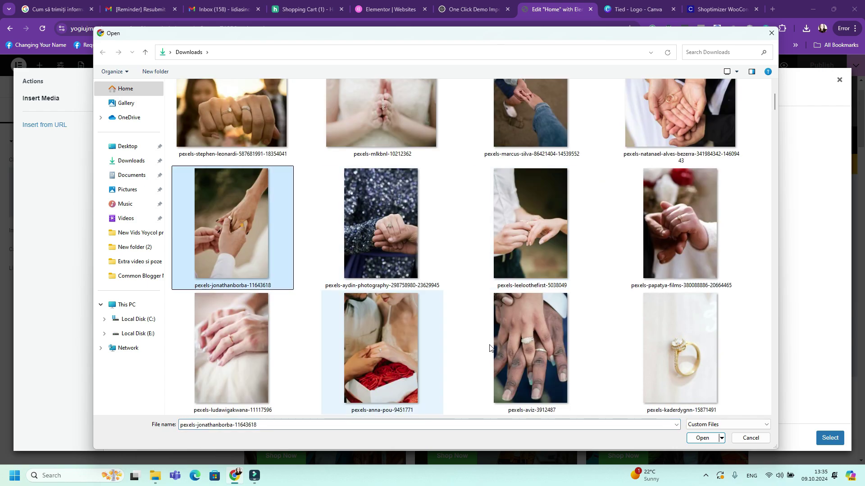
left_click(703, 439)
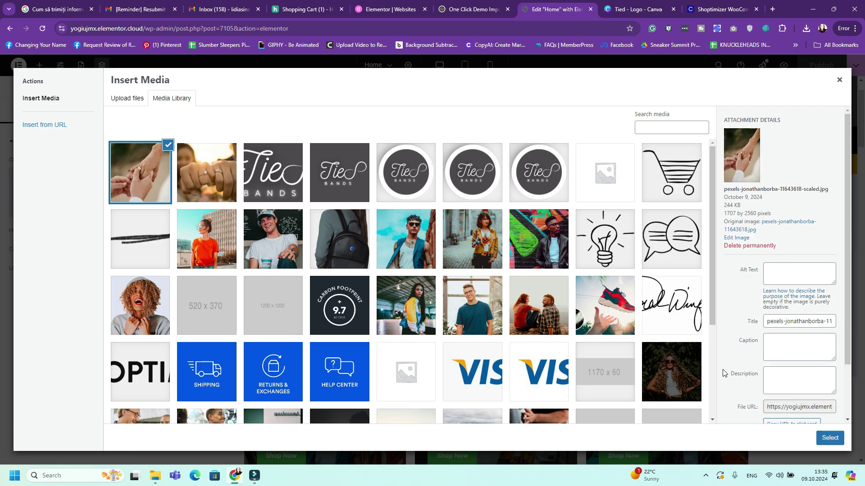
left_click(830, 438)
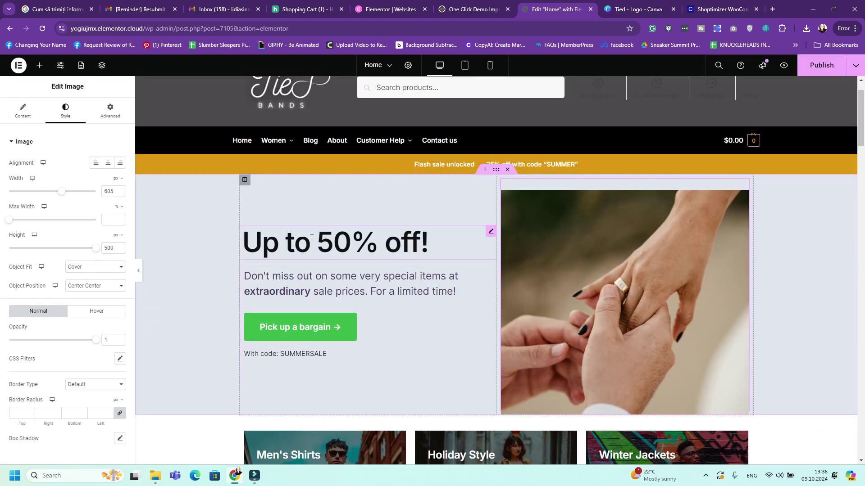
Set the hero section background colour to tan #b7977d sampled from the ring photo
left_click(496, 170)
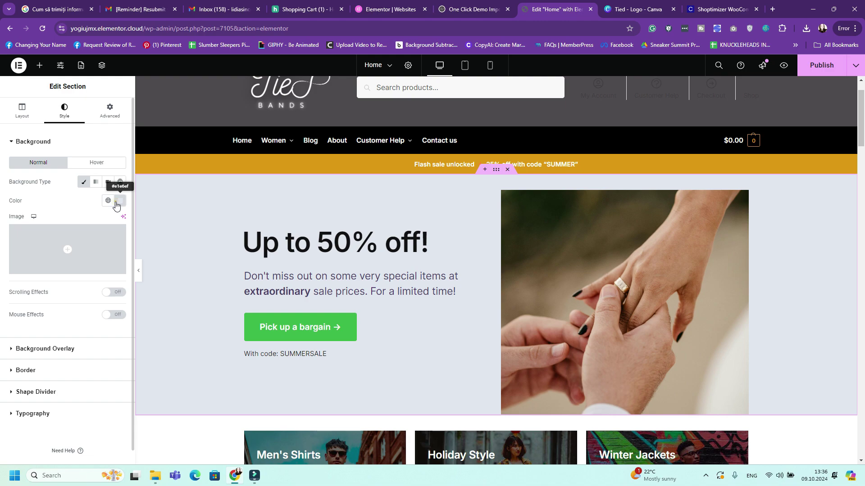
left_click(117, 204)
left_click(171, 219)
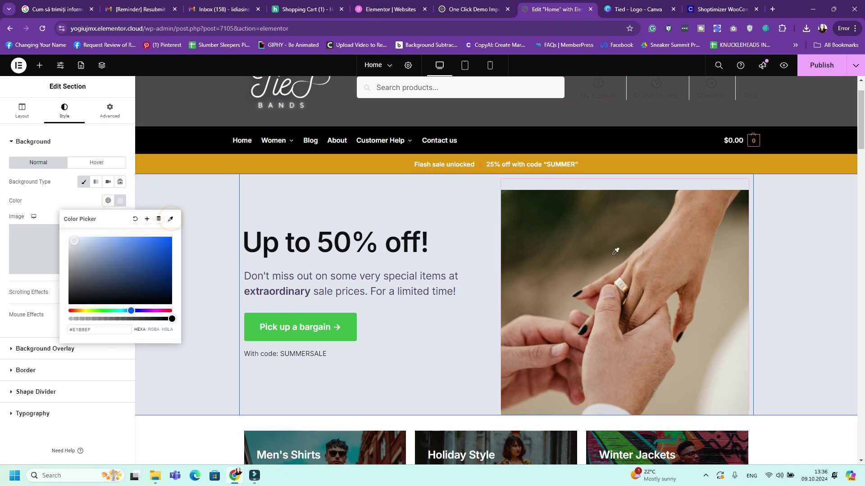
left_click(633, 255)
left_click(643, 248)
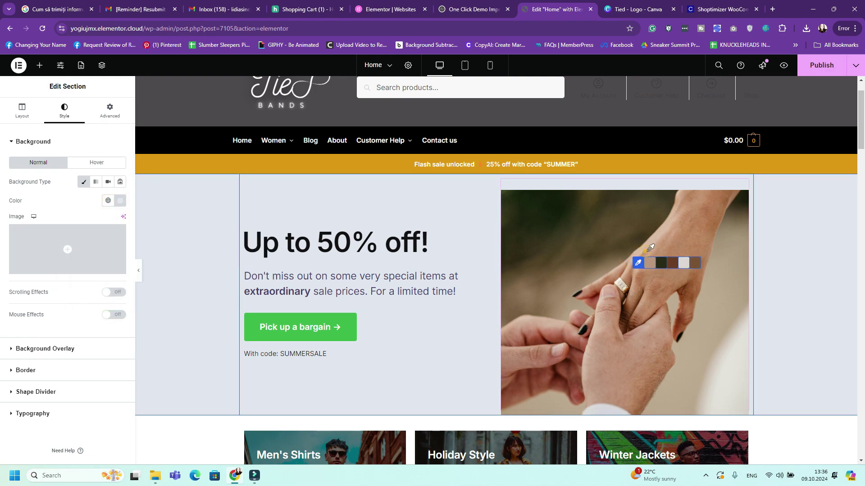
left_click(661, 262)
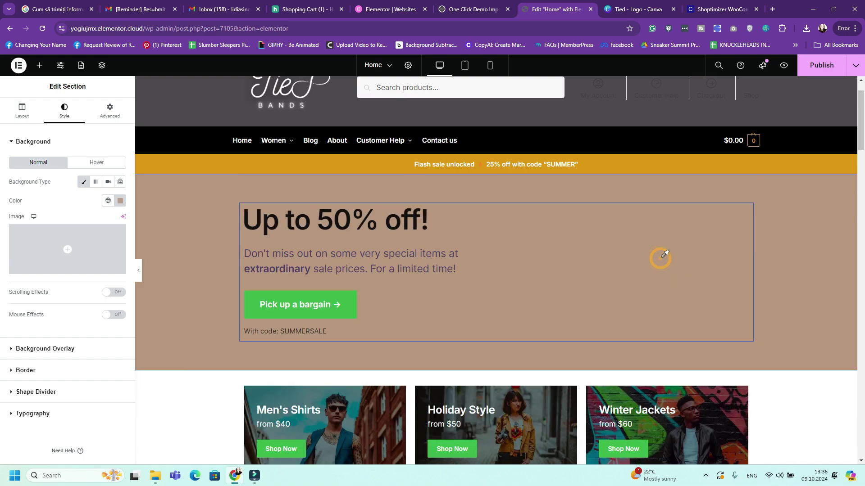
left_click(768, 293)
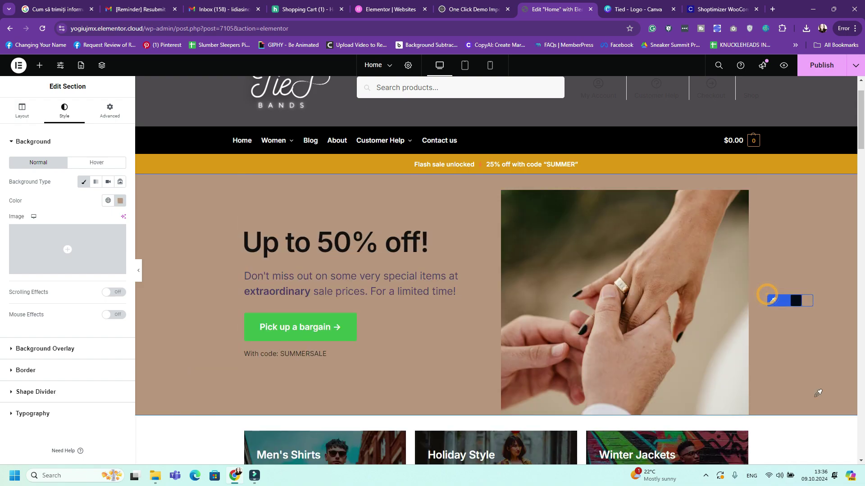
left_click(343, 283)
left_click(65, 111)
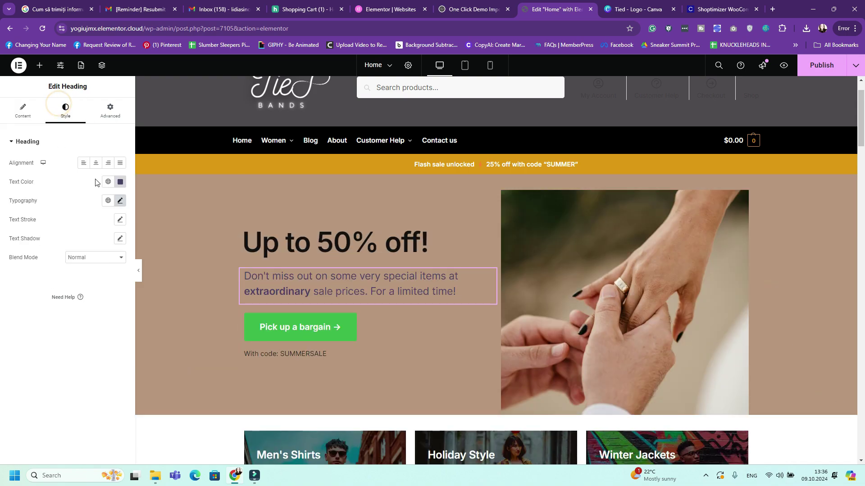
Make the hero paragraph text colour white (#FFFFFF)
left_click(120, 181)
left_click_drag(112, 235, 65, 215)
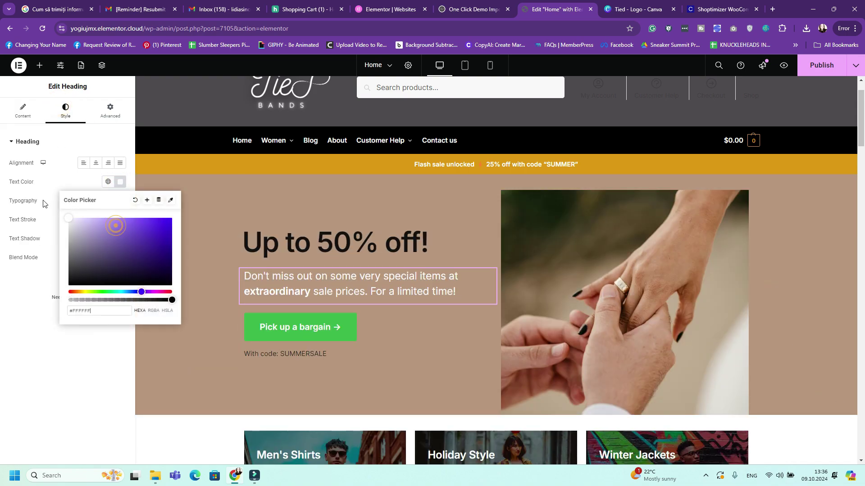
left_click(58, 175)
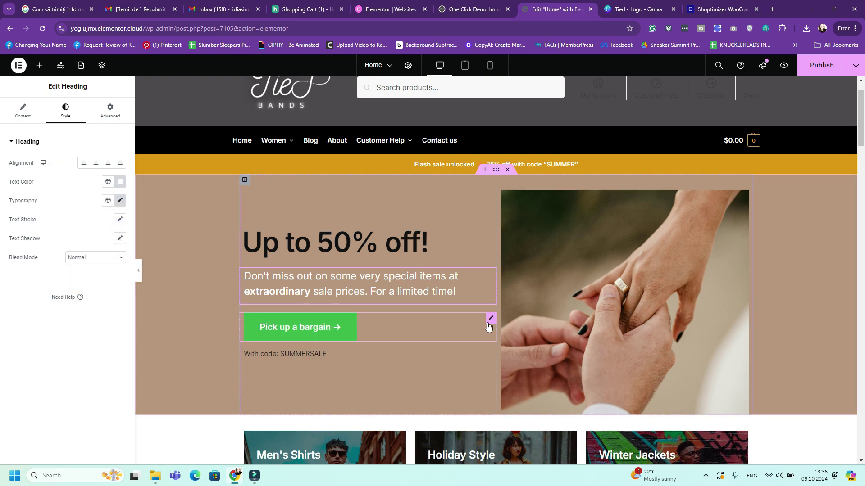
Select the Pick up a bargain button and start sampling its colour from the ring photo
left_click(490, 318)
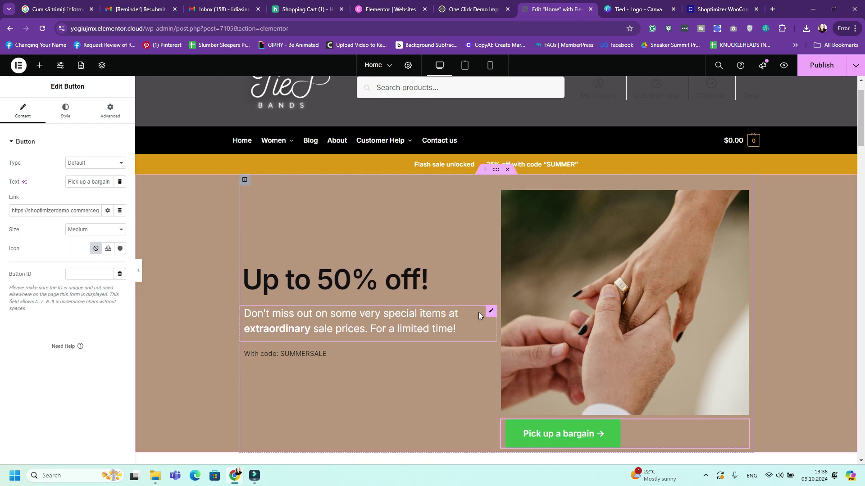
key("ctrl+z")
left_click(490, 320)
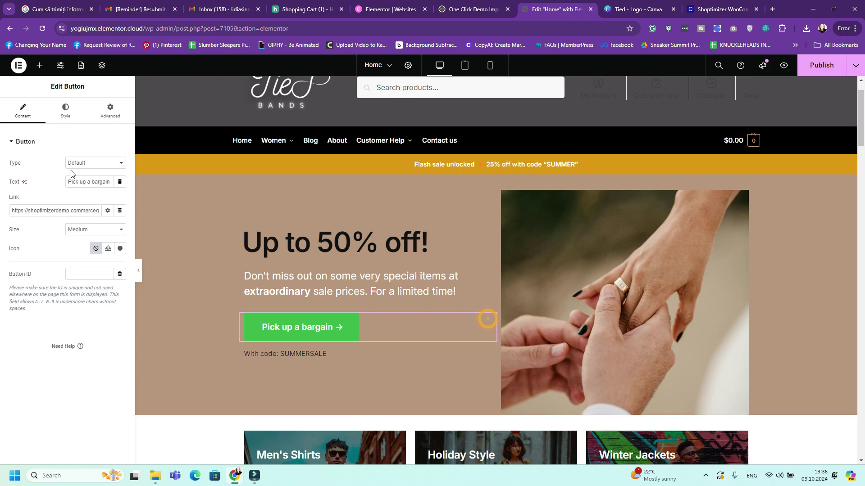
left_click(66, 119)
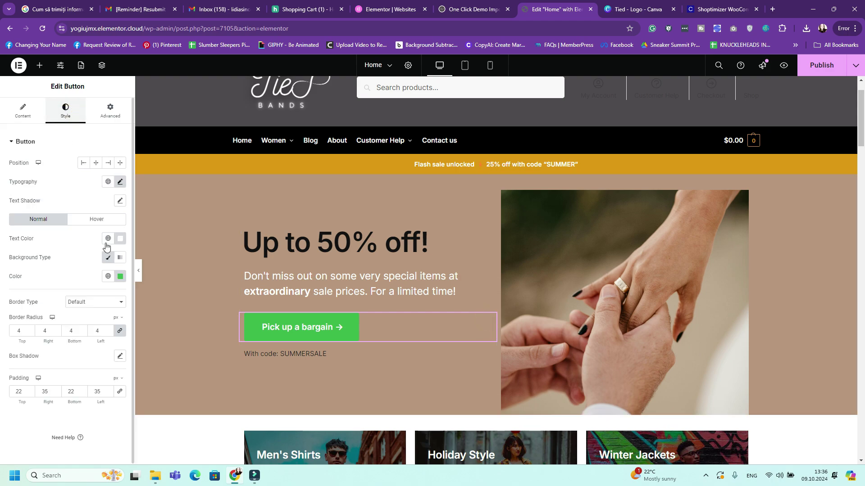
left_click(123, 276)
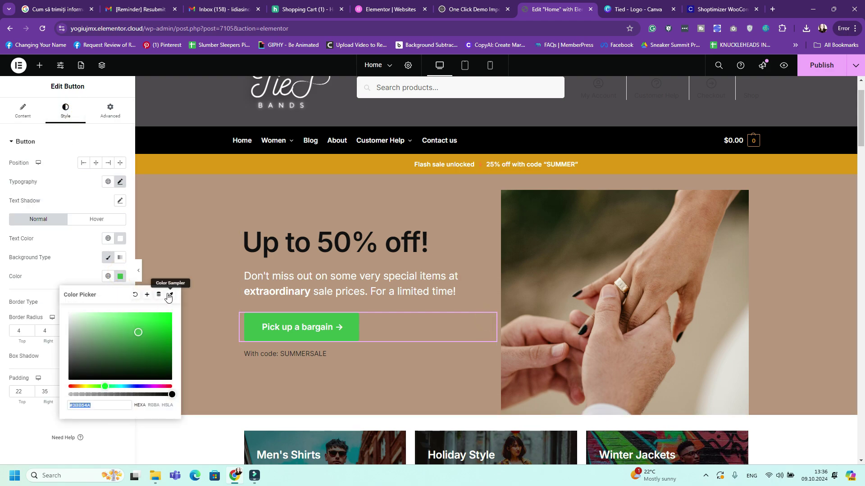
left_click(169, 294)
mouse_move(581, 314)
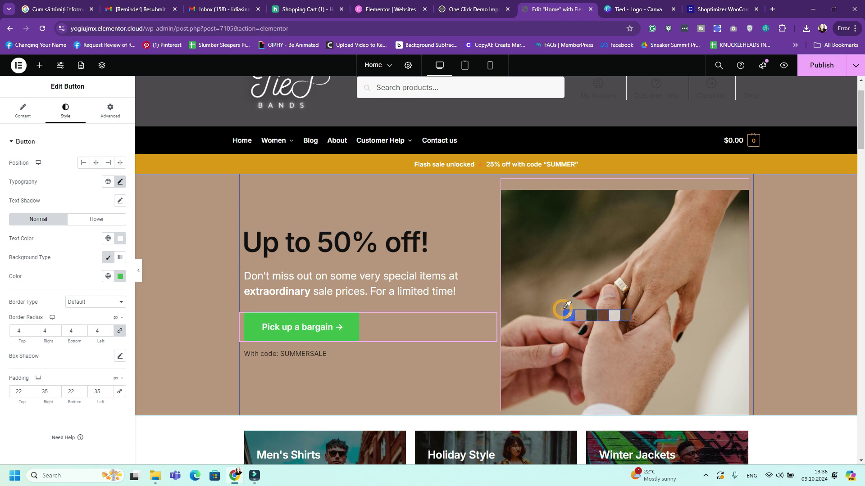